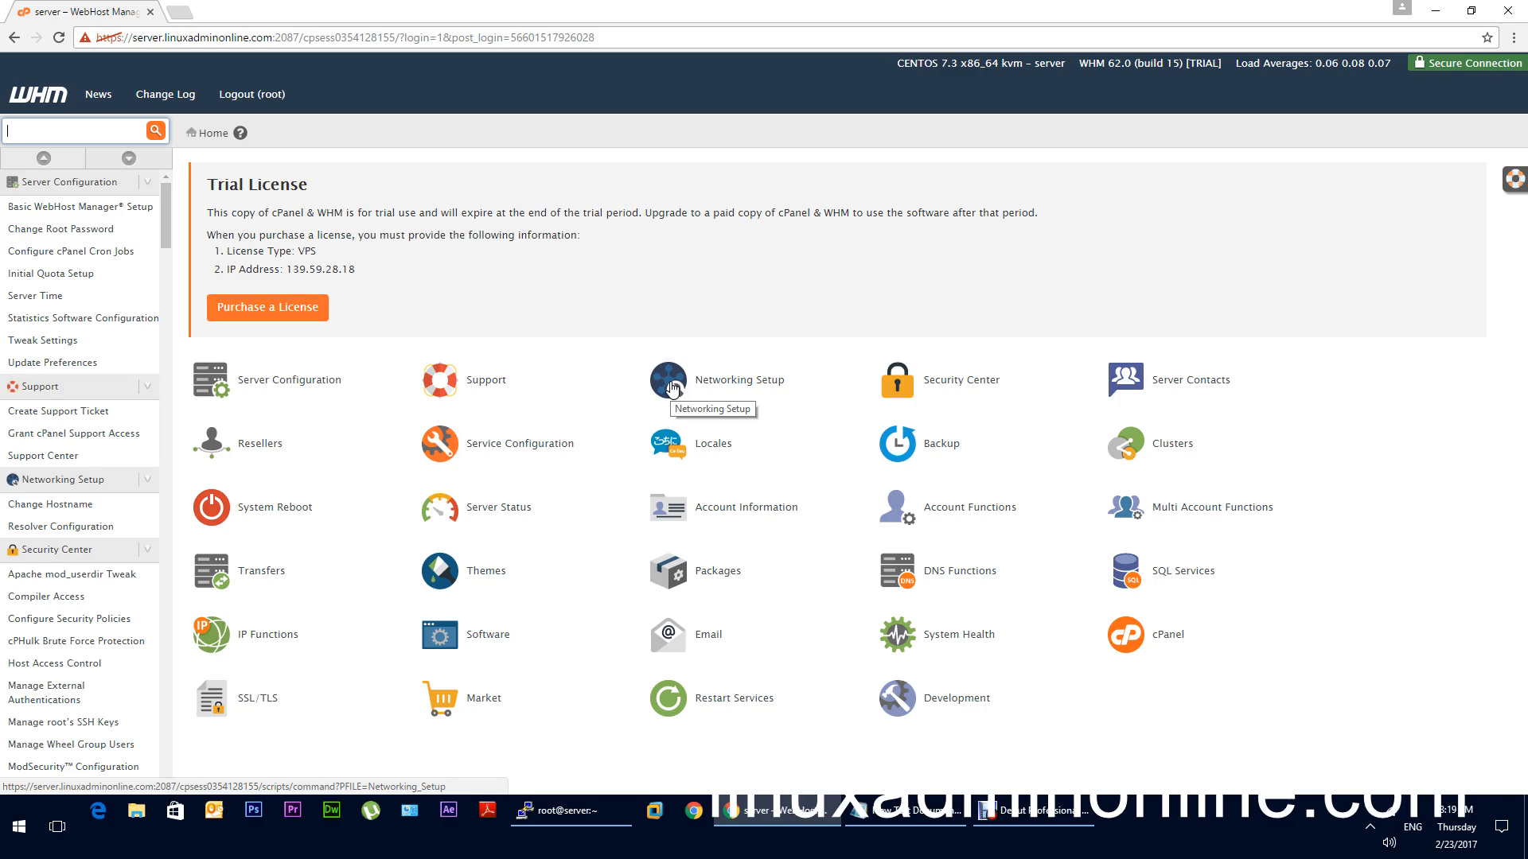
Step: Find EasyApache 4 by searching for "easyapa" and open it
click(10, 134)
text(easyapa)
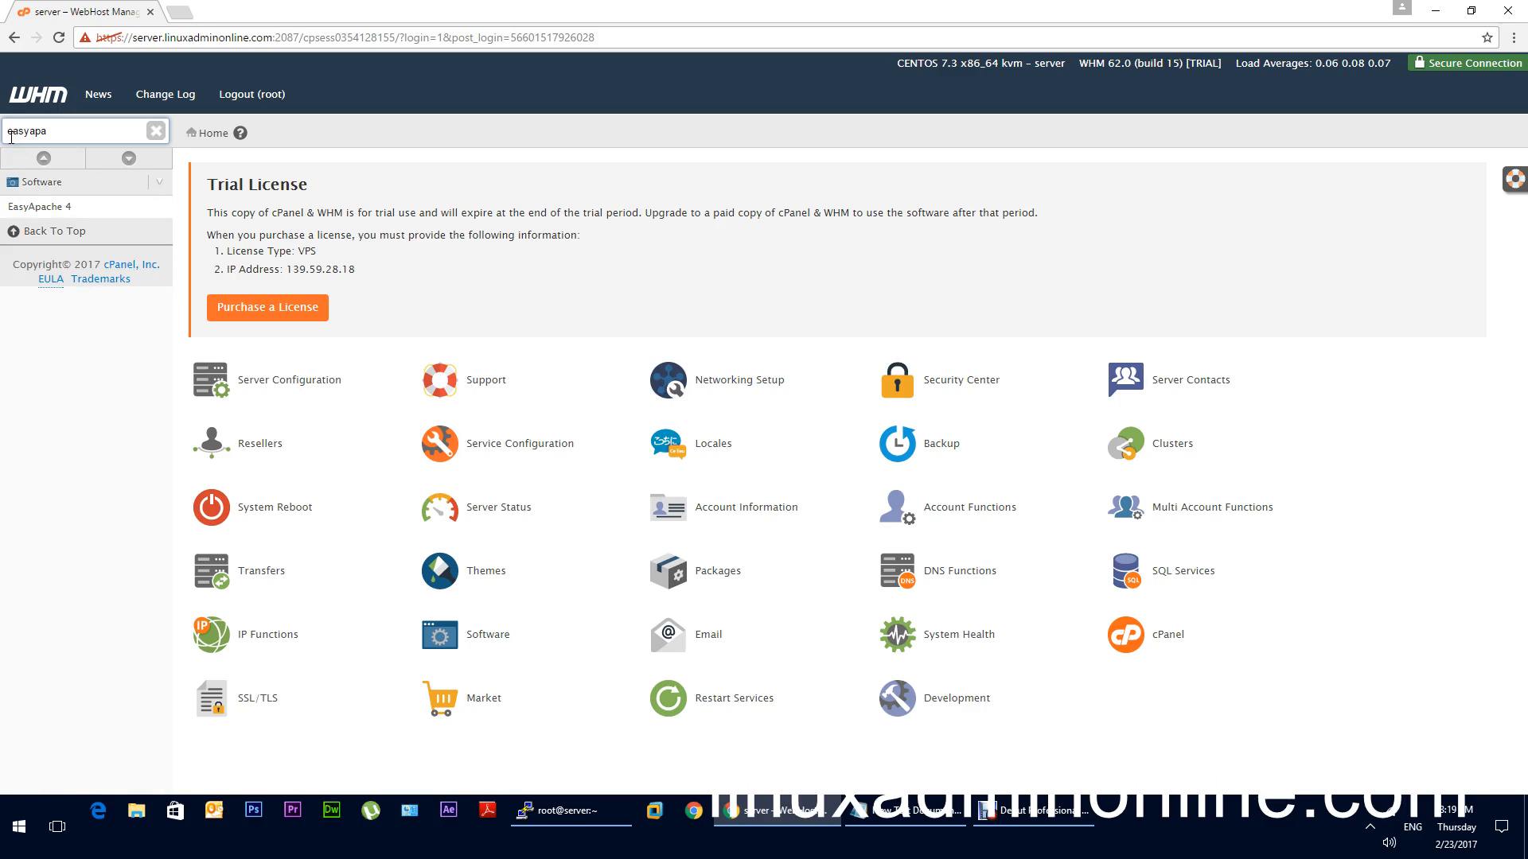
click(33, 207)
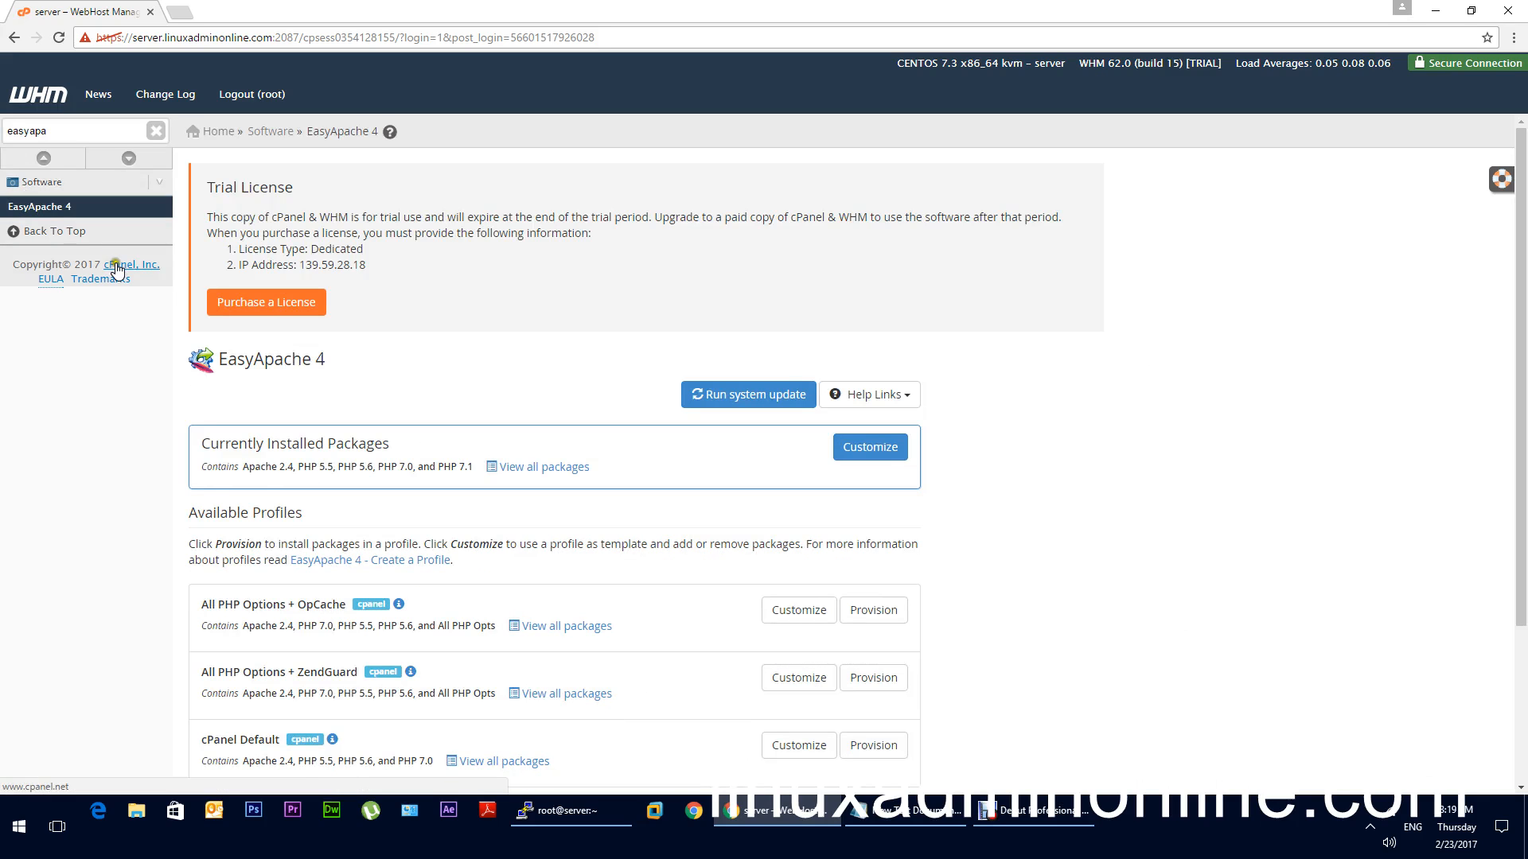
Step: Read the EasyApache 4 overview, including the instructions on provisioning and customizing profiles and the list of available profiles
drag(215, 357, 327, 371)
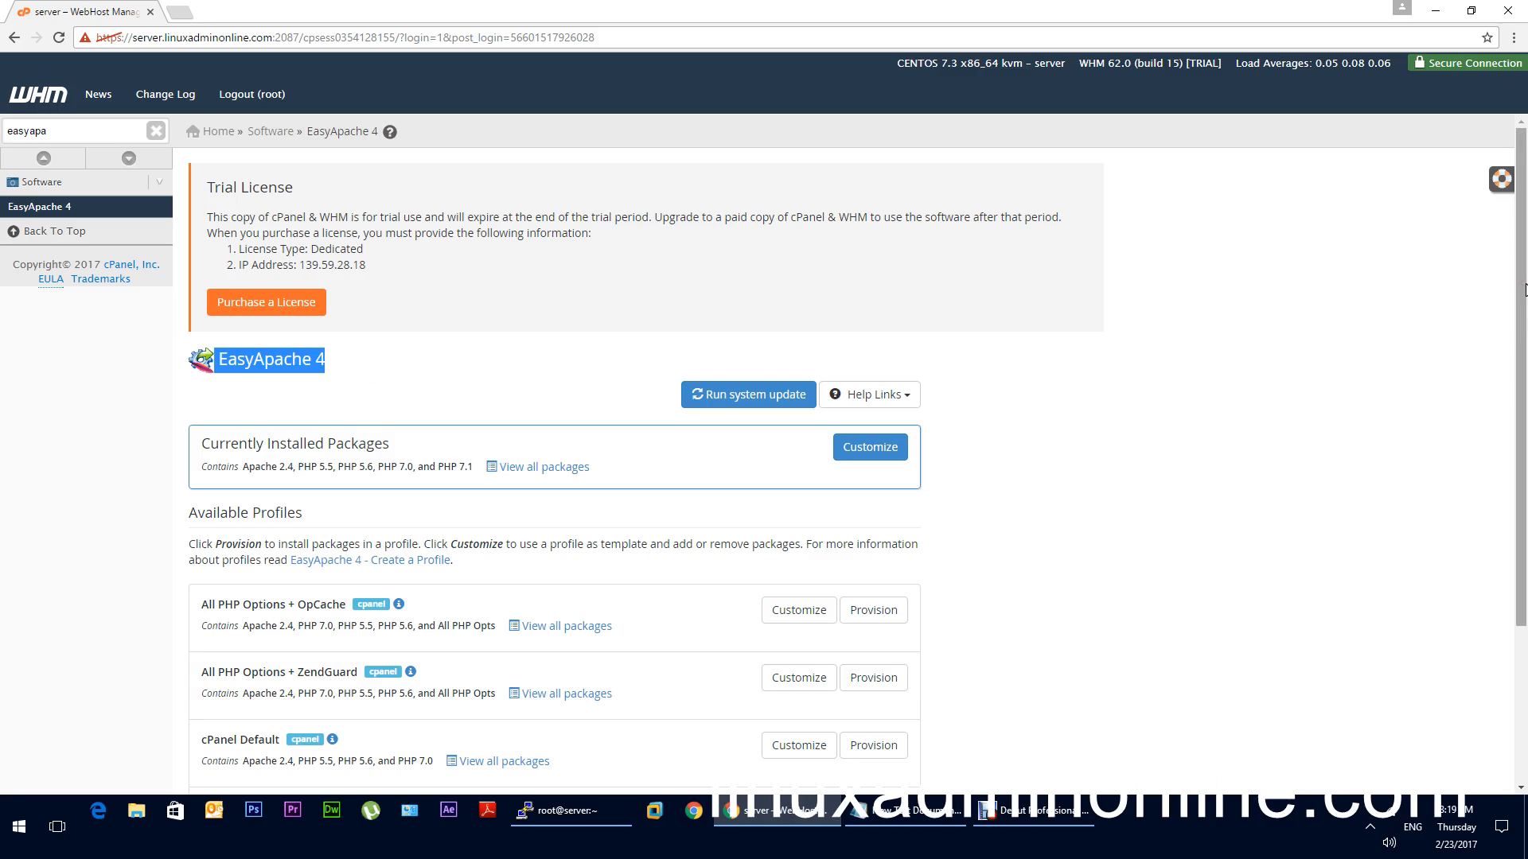
click(473, 400)
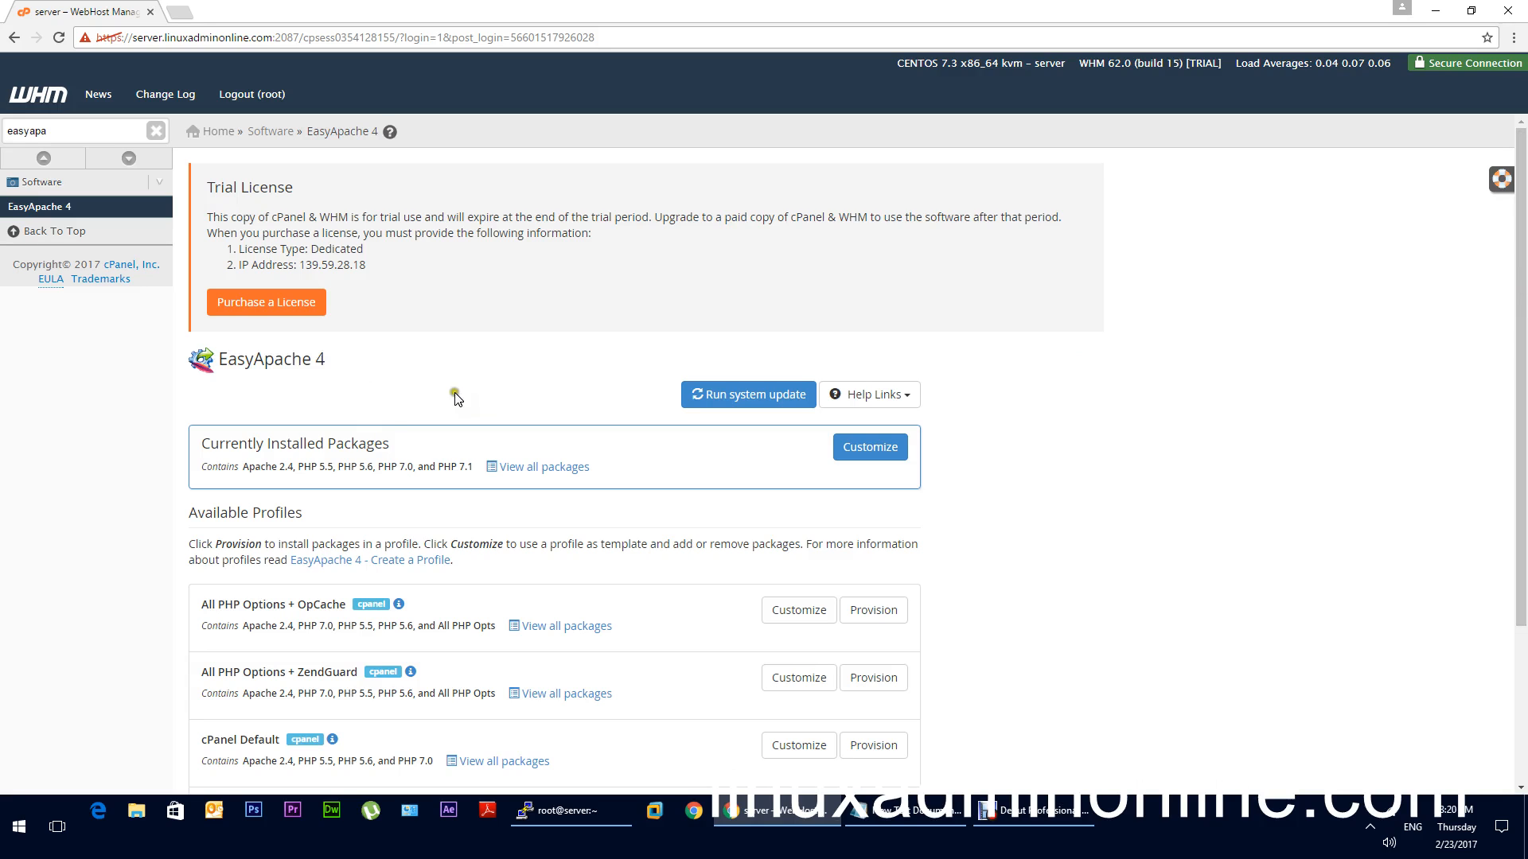
drag(220, 359, 354, 358)
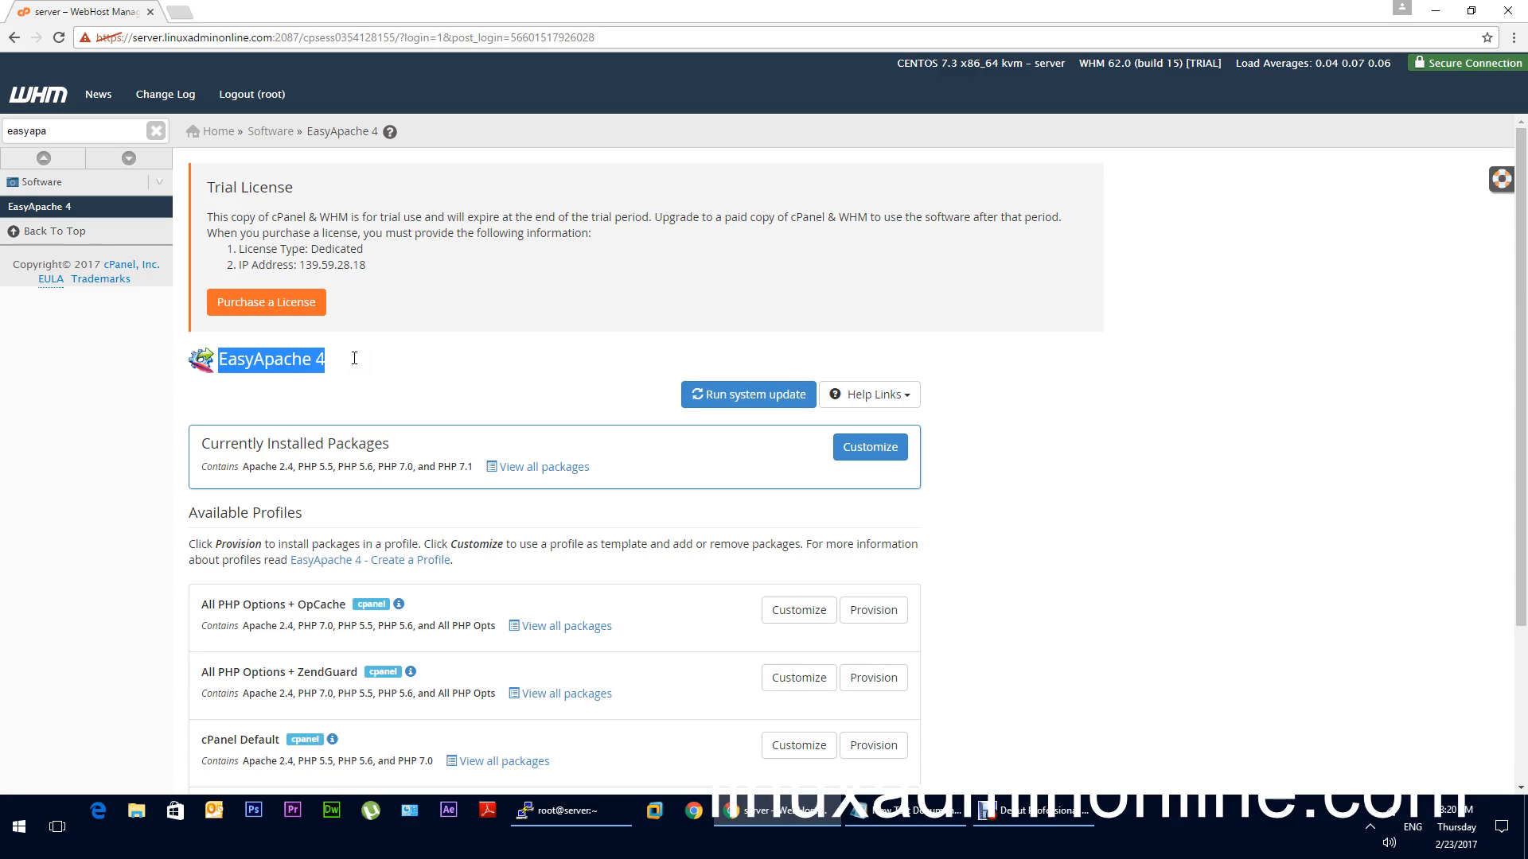
click(354, 358)
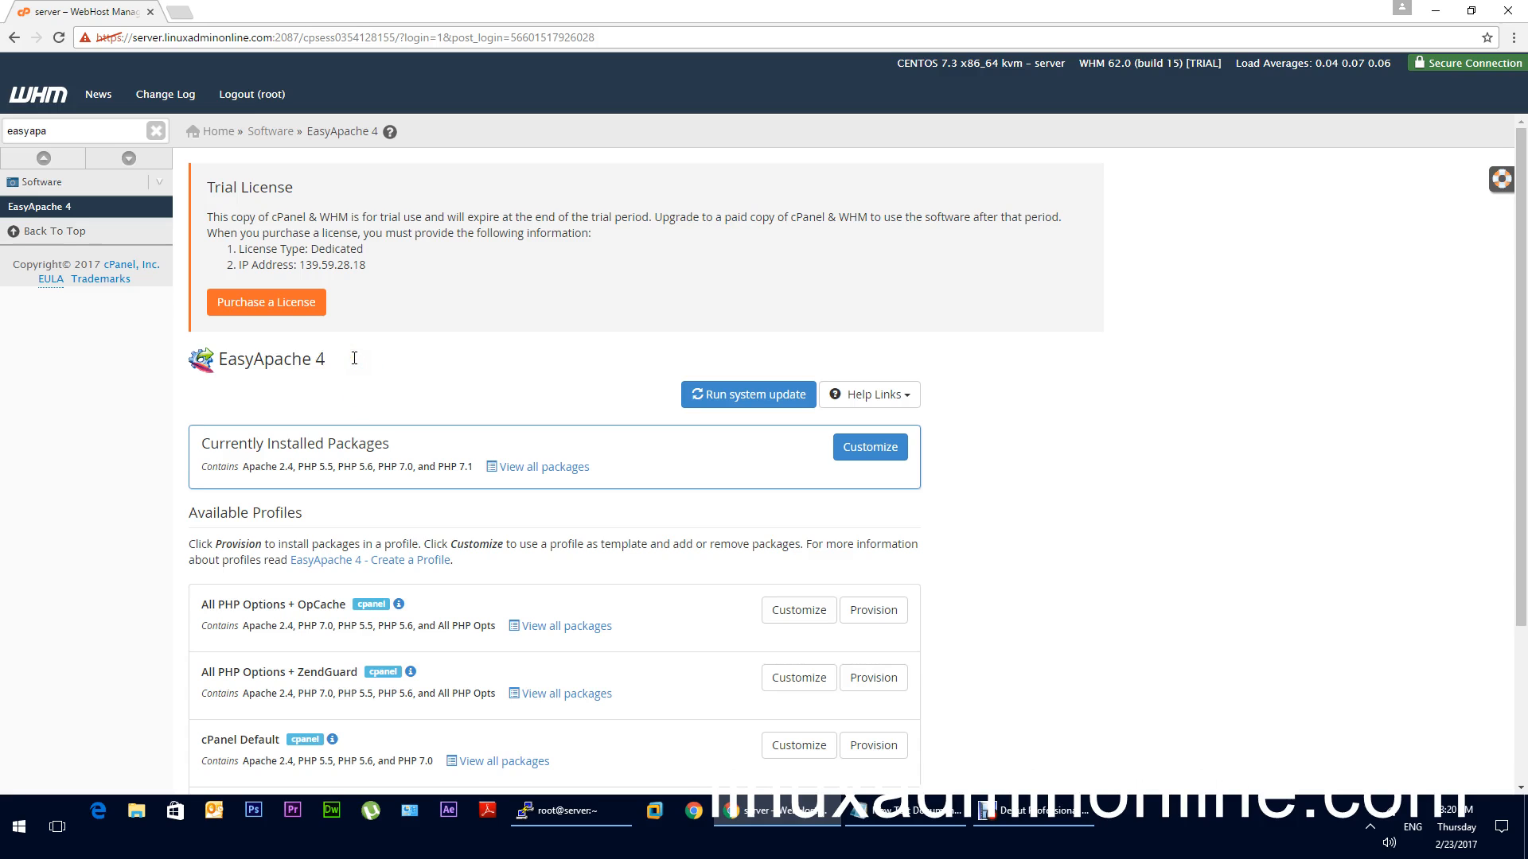
drag(189, 544, 487, 567)
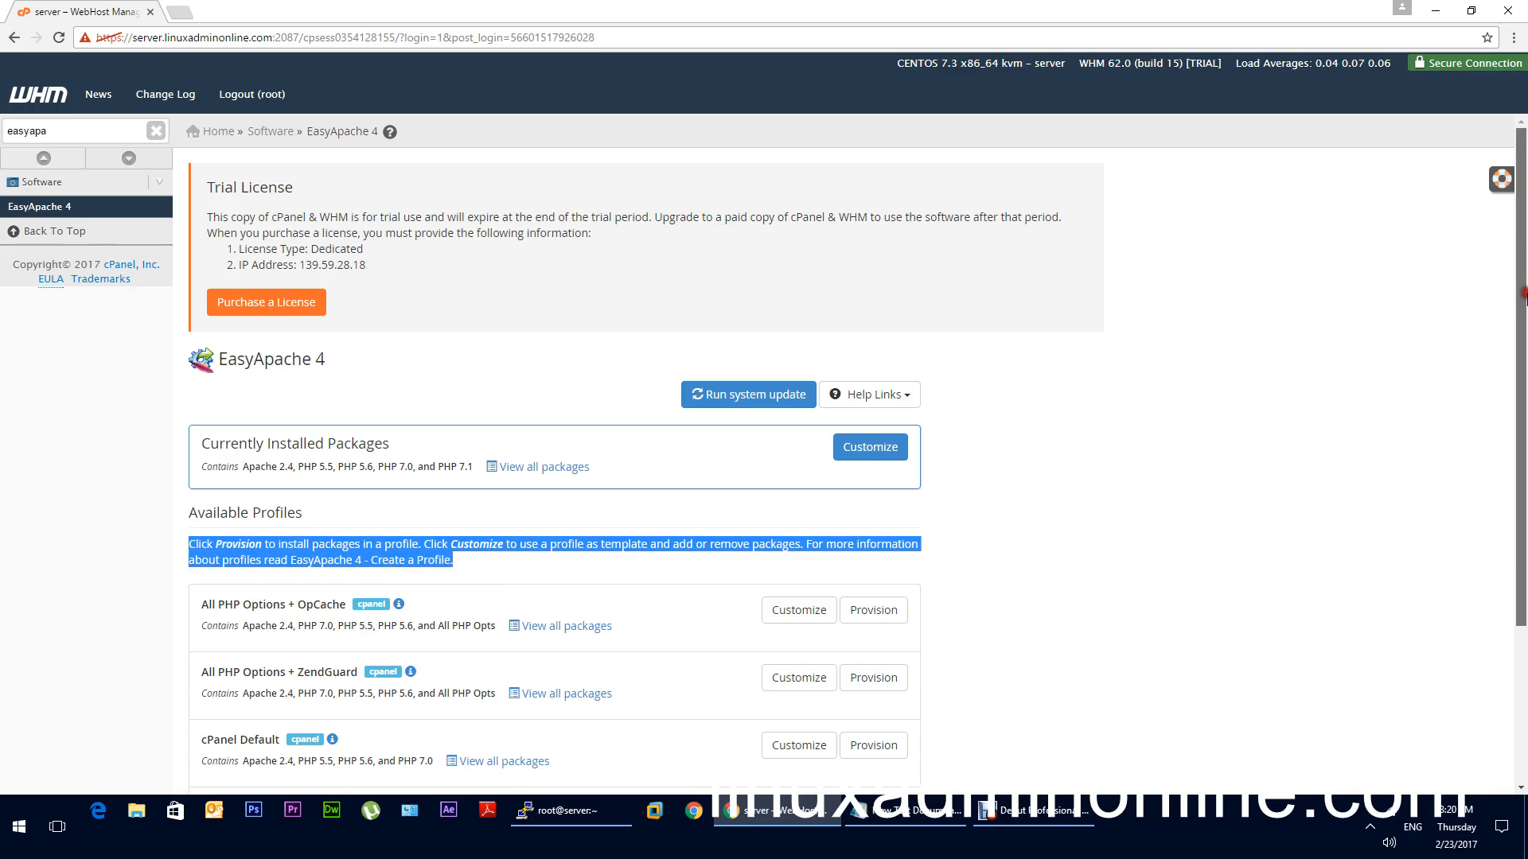
click(1444, 425)
scroll(1524, 374, down, 1)
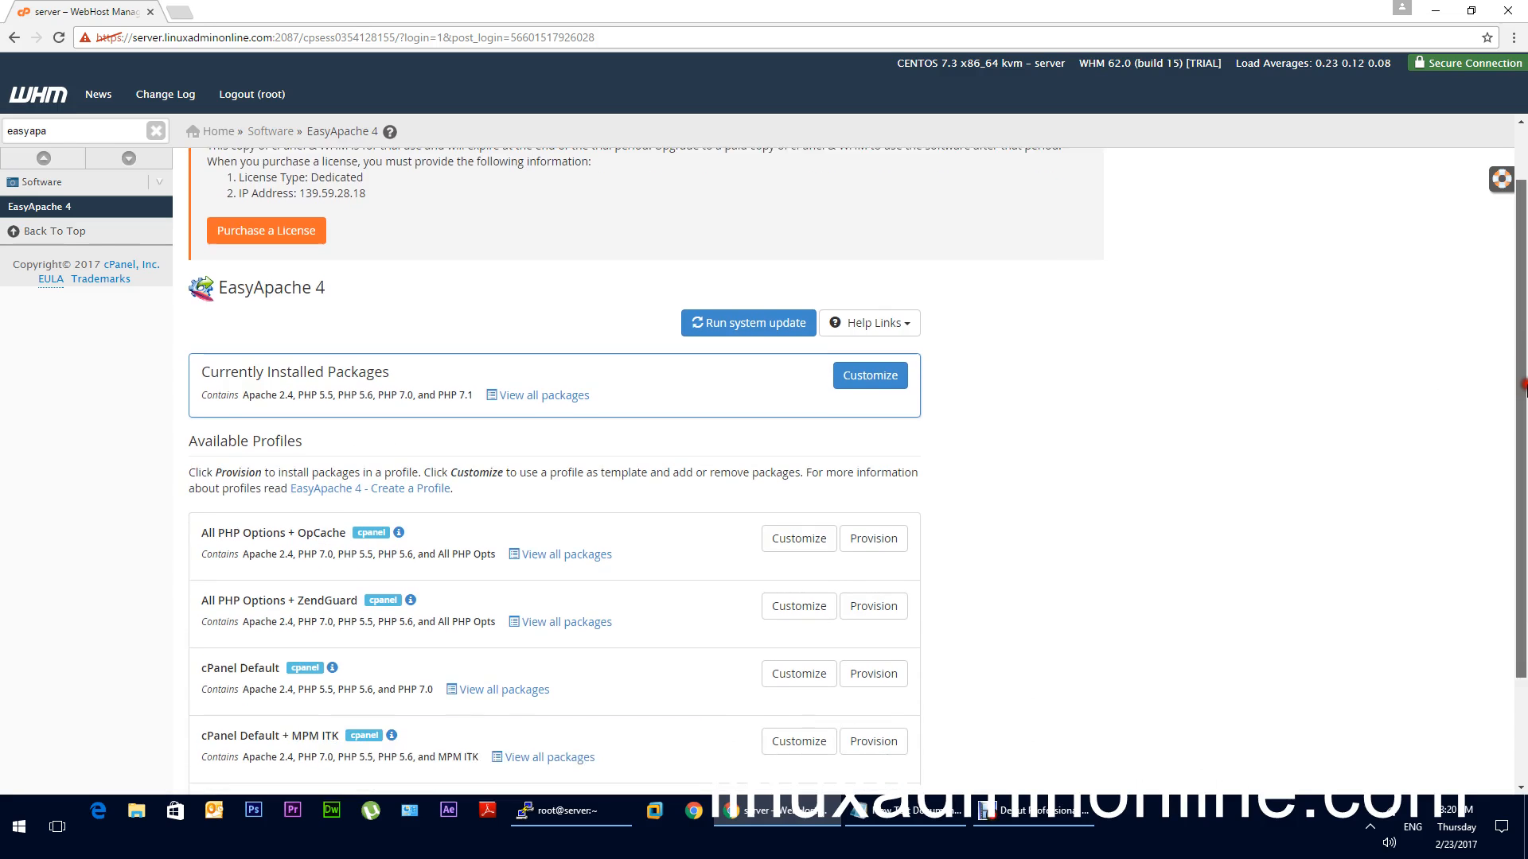
scroll(1524, 374, down, 2)
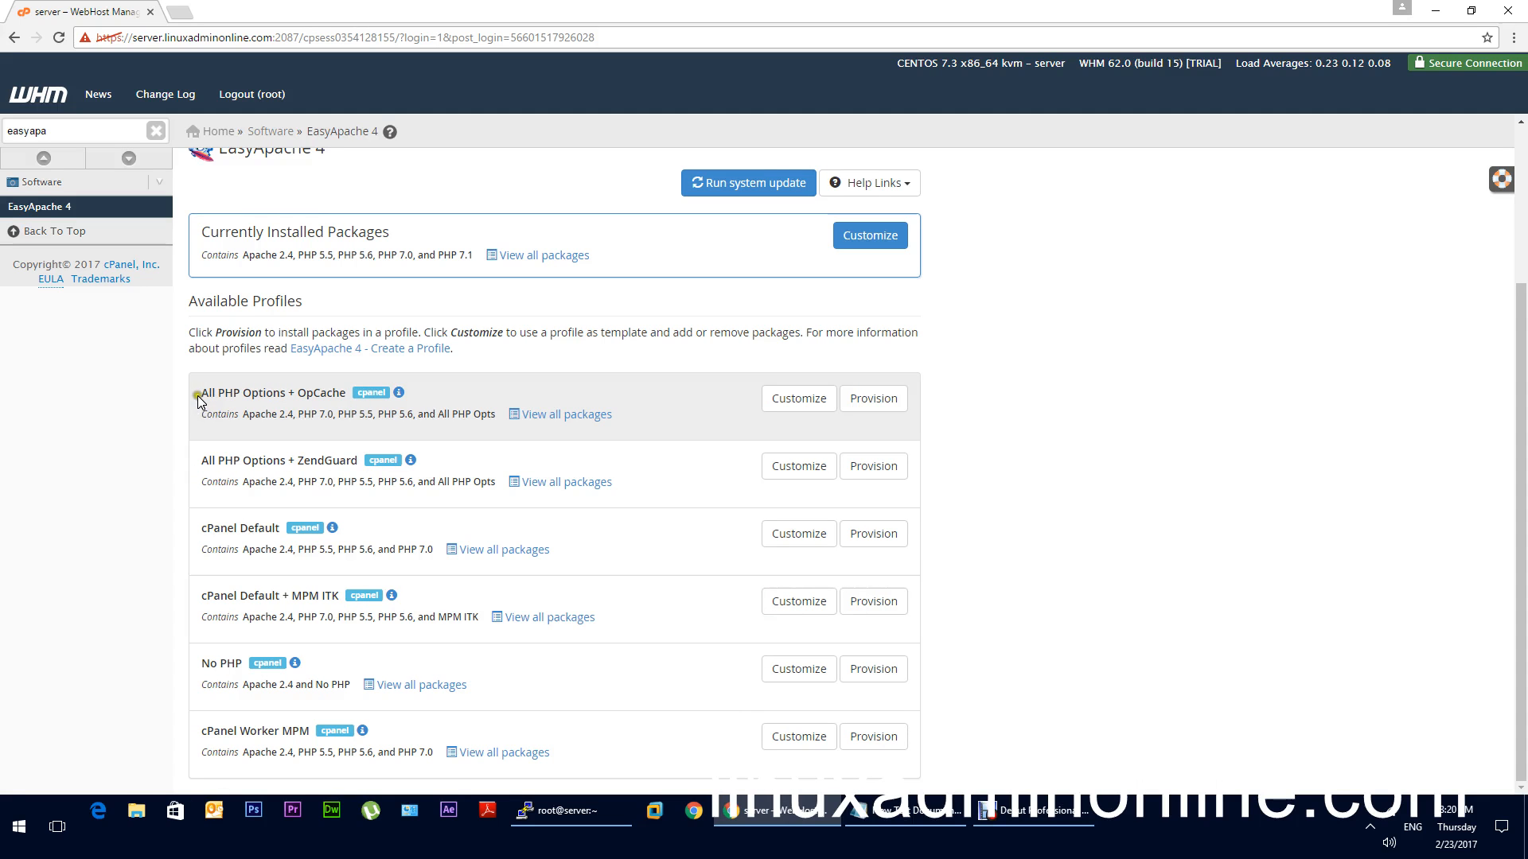
Step: Examine the All PHP Options + OpCache profile's contents and full package list, including its PHP 5.6 modules
drag(201, 393, 352, 392)
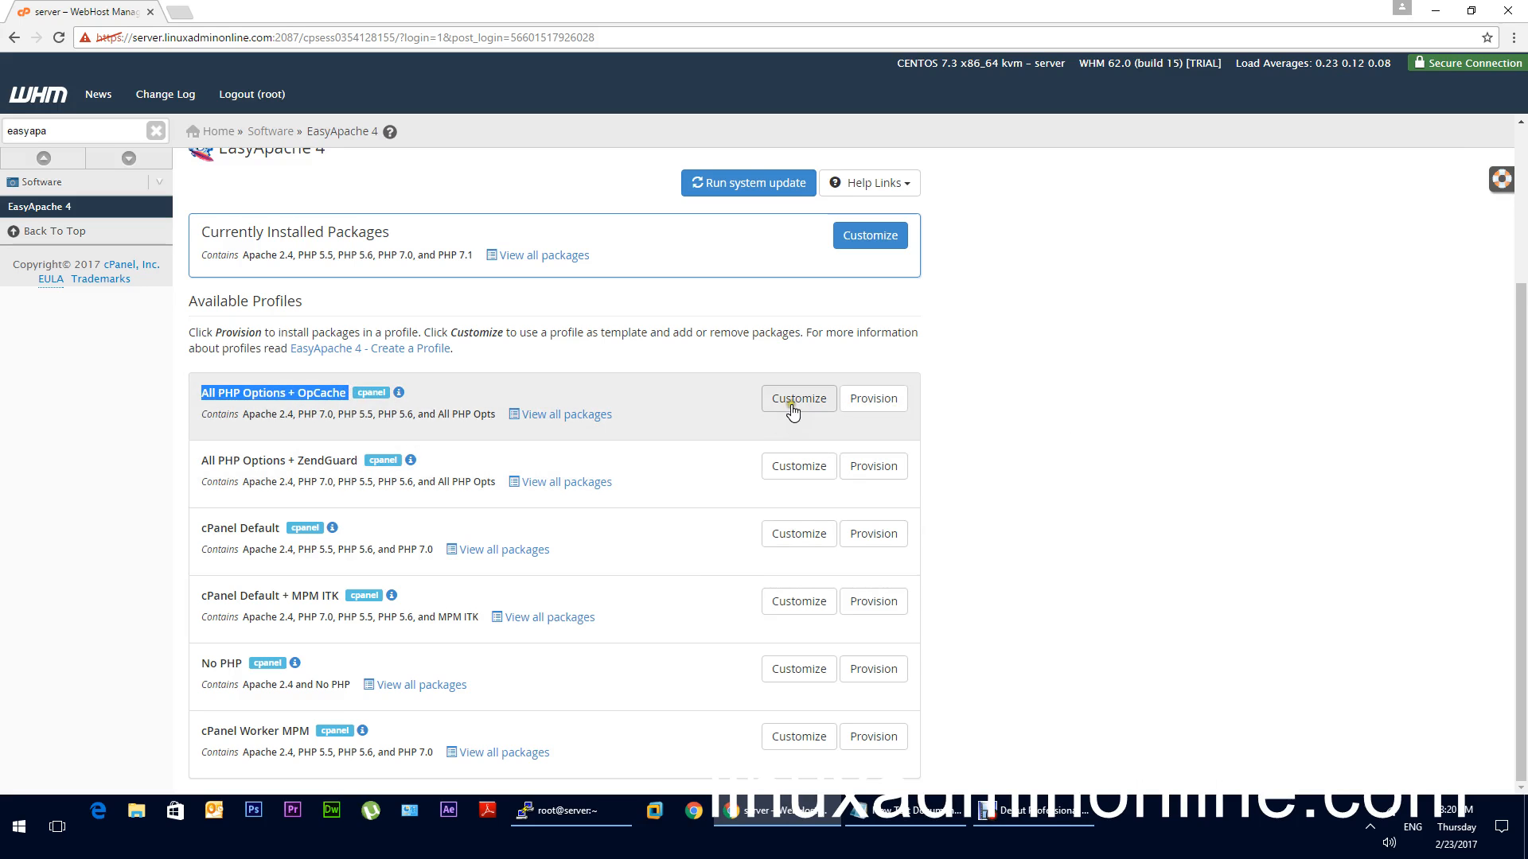
click(248, 415)
drag(248, 415, 334, 422)
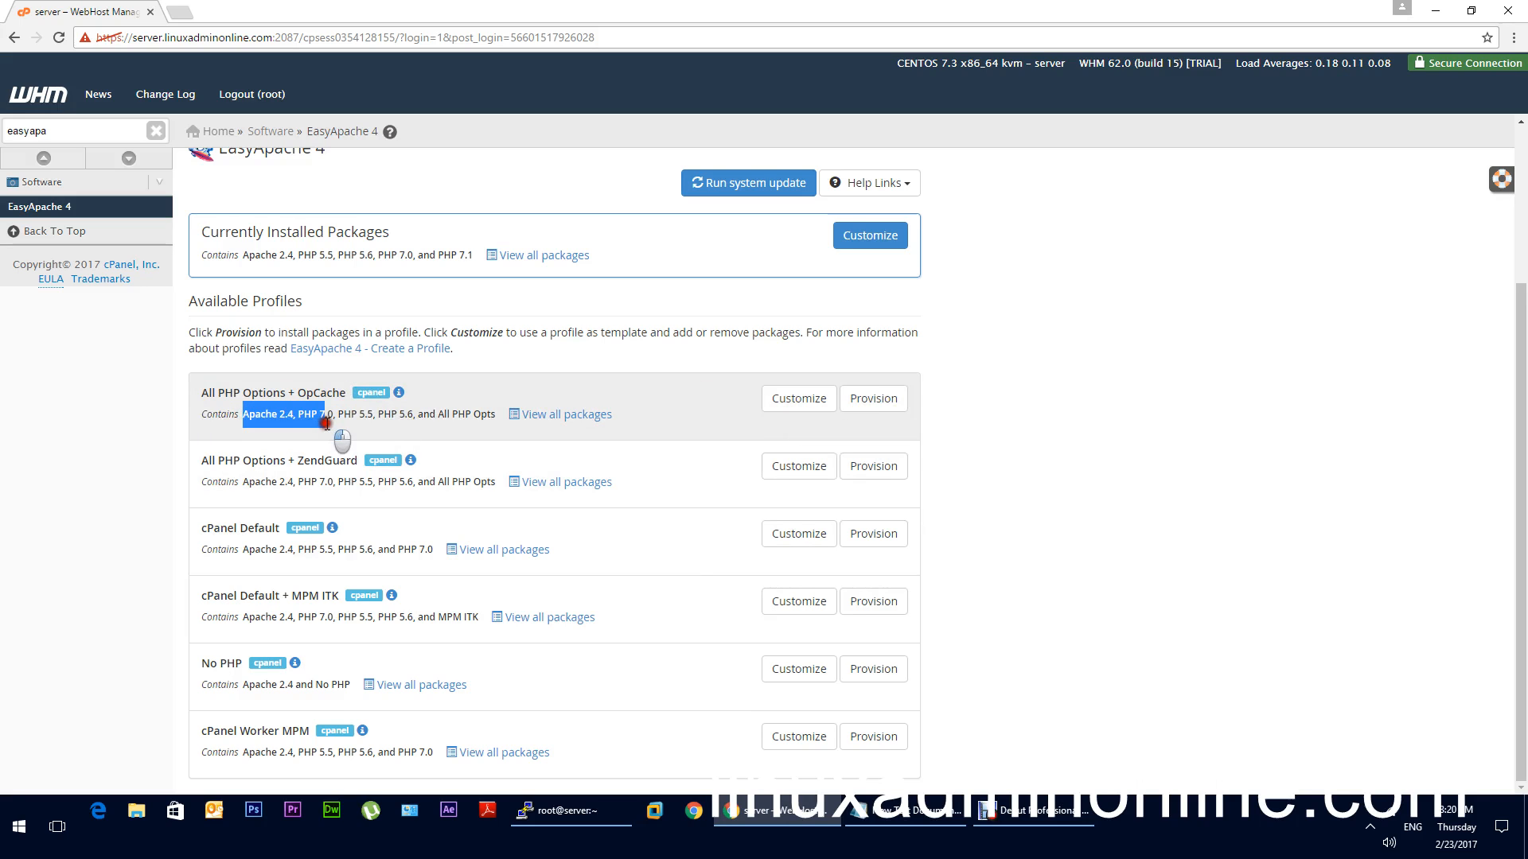
click(388, 422)
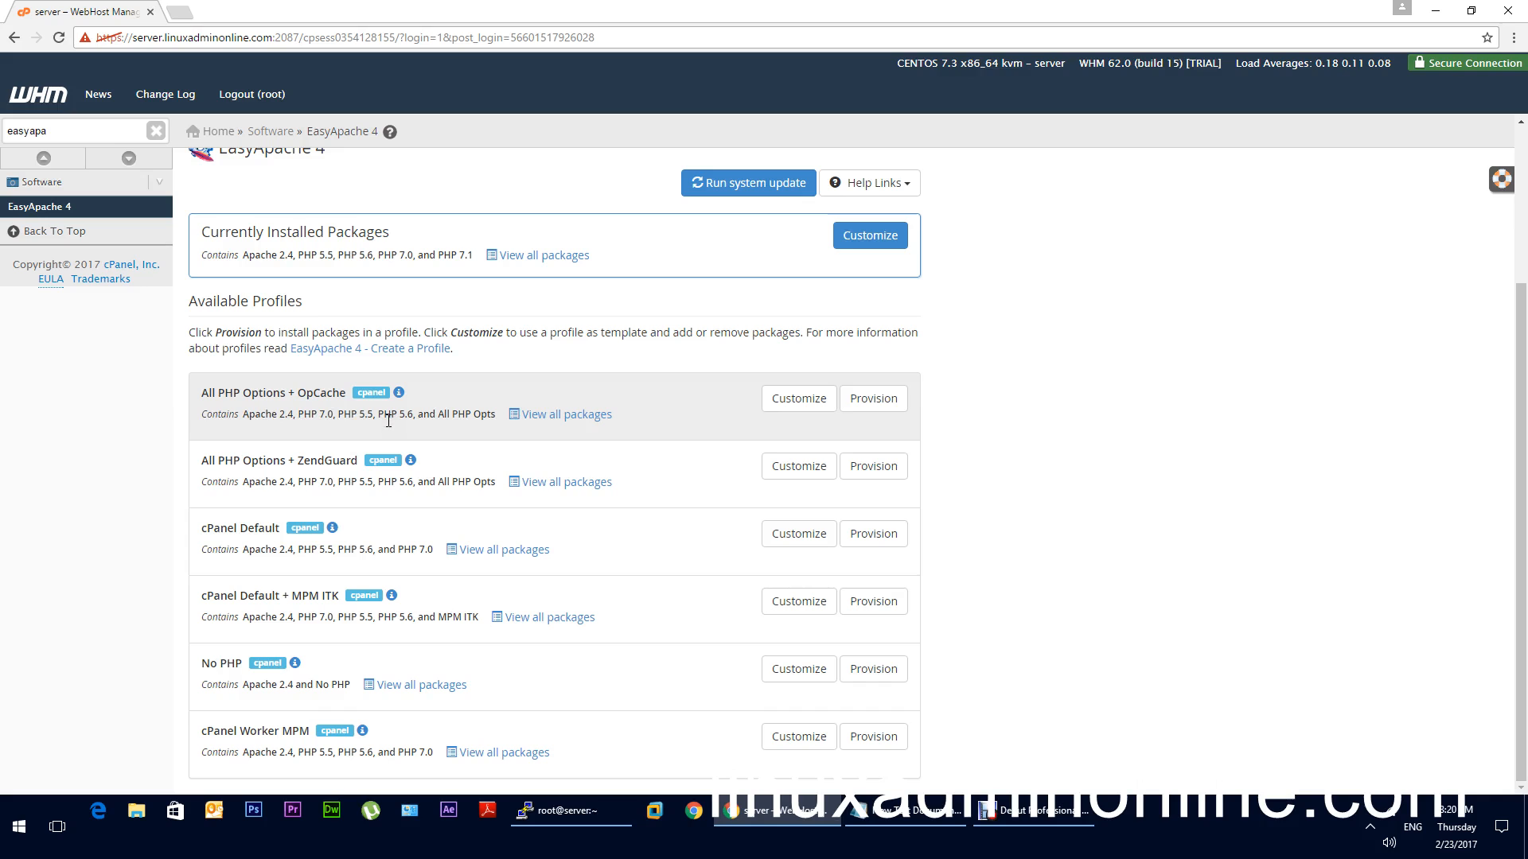
click(732, 425)
click(594, 417)
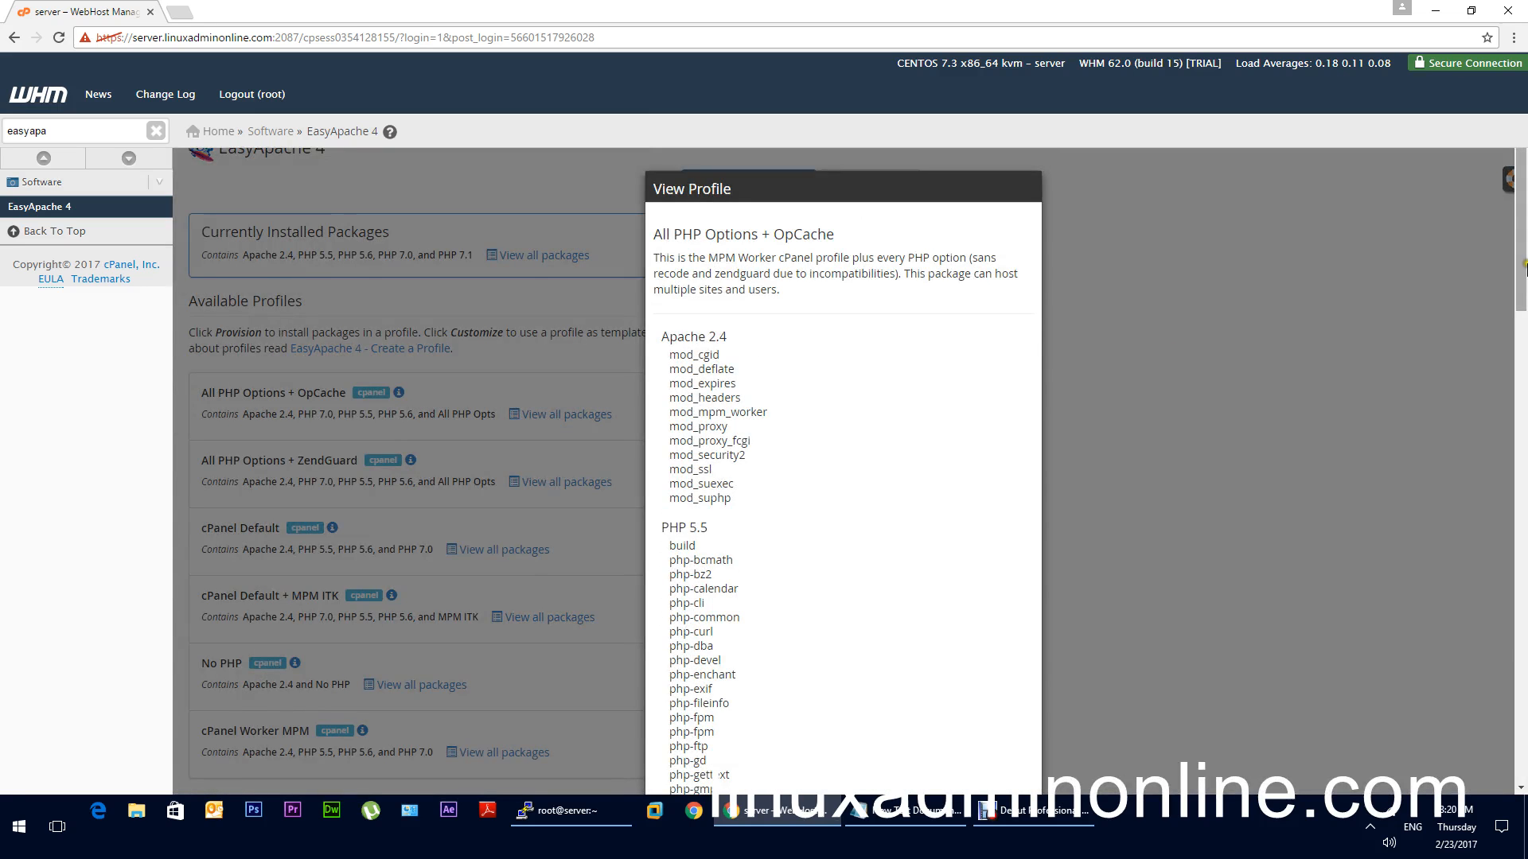
drag(1523, 267, 1523, 495)
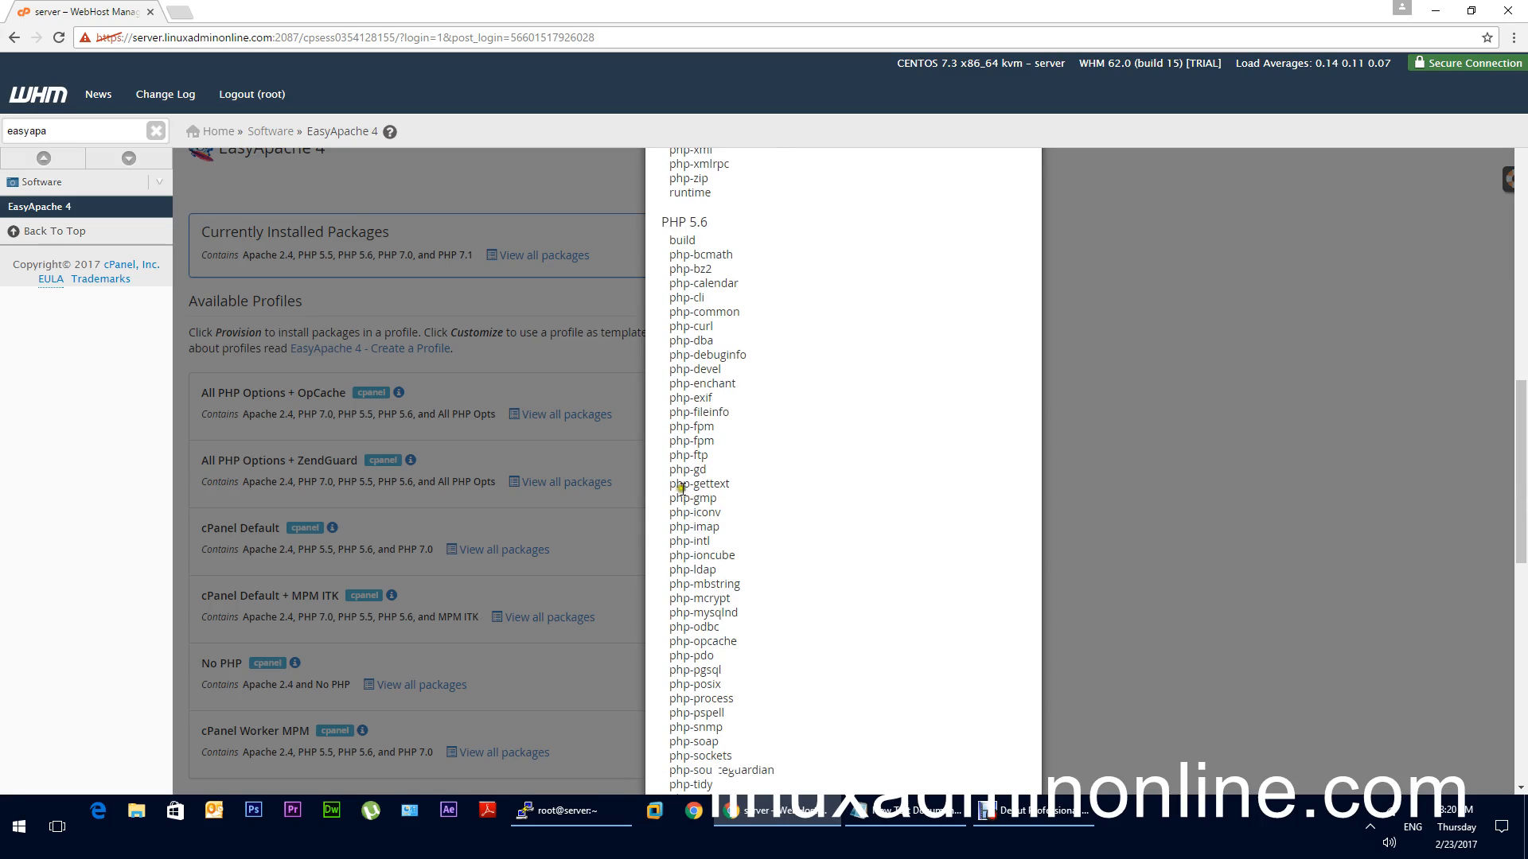
drag(670, 469, 707, 469)
click(1119, 466)
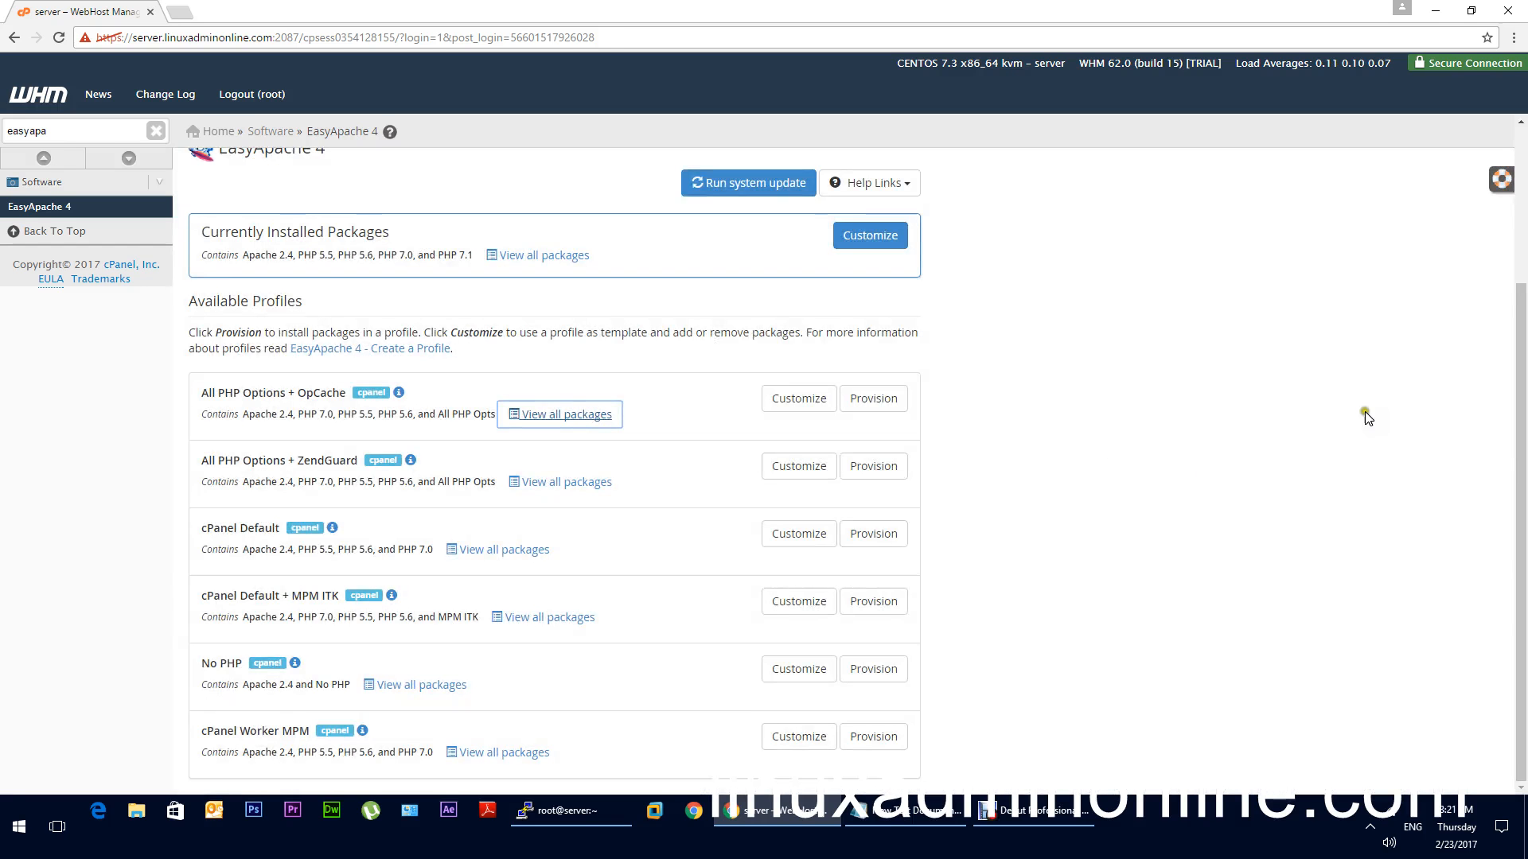
Step: Check the cPanel Default profile's contents and view the full list of currently installed packages
scroll(1428, 260, up, 3)
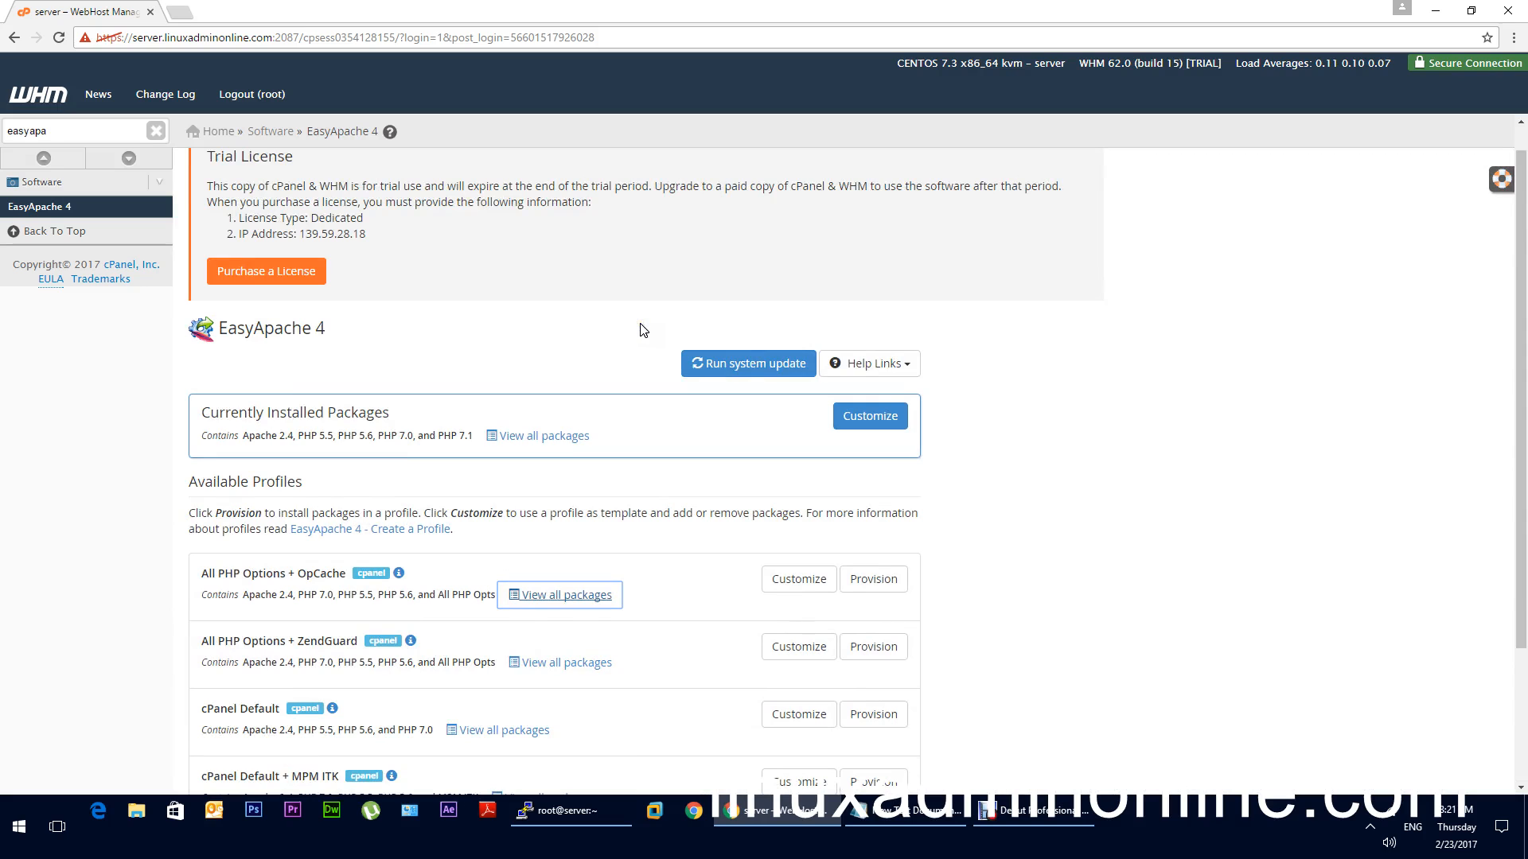
click(198, 709)
drag(199, 708, 434, 730)
click(148, 671)
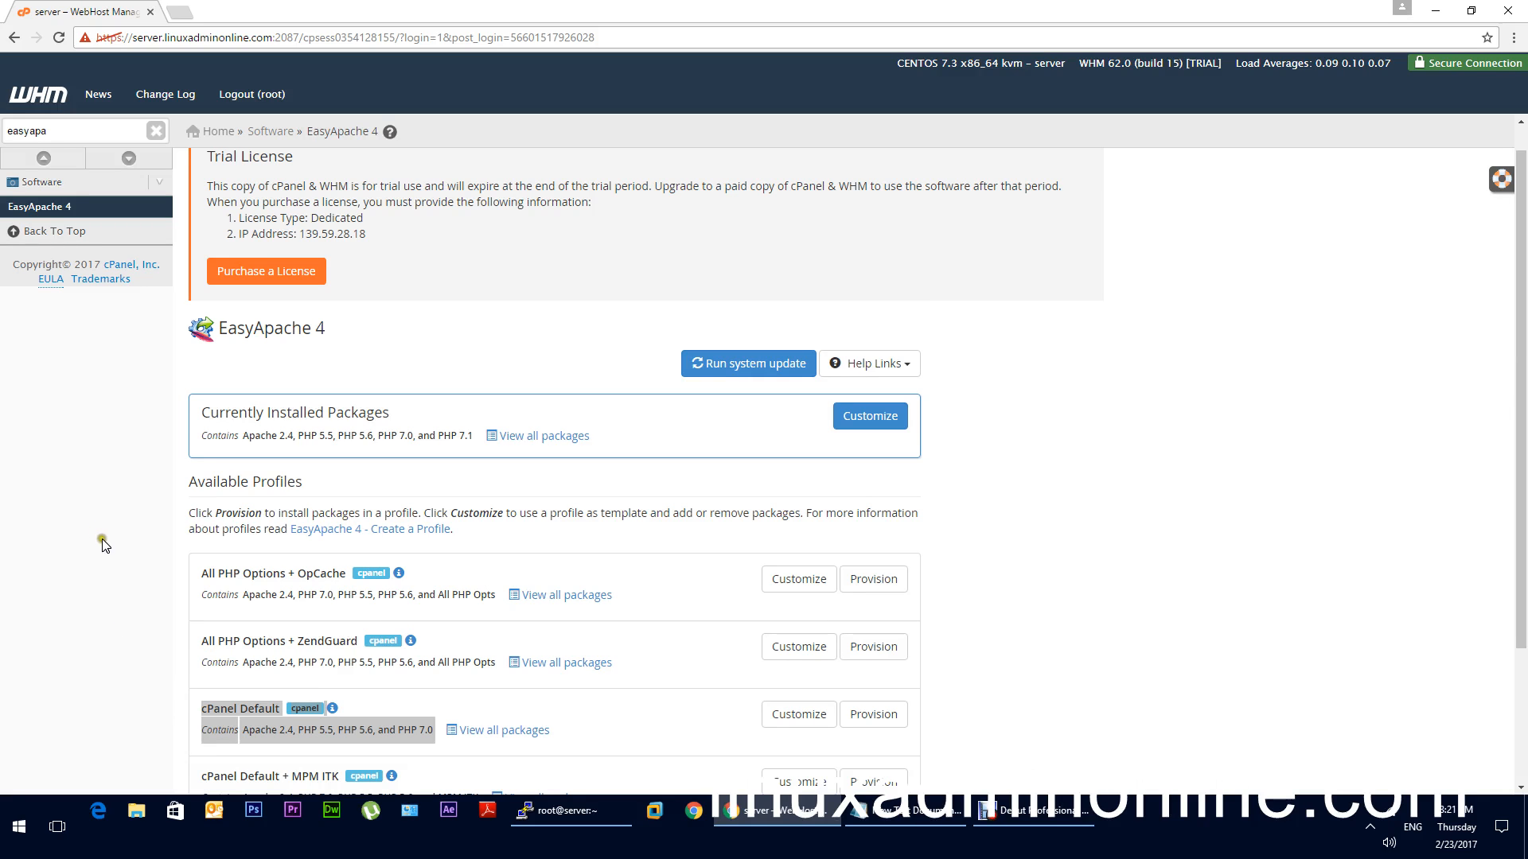
drag(191, 410, 404, 410)
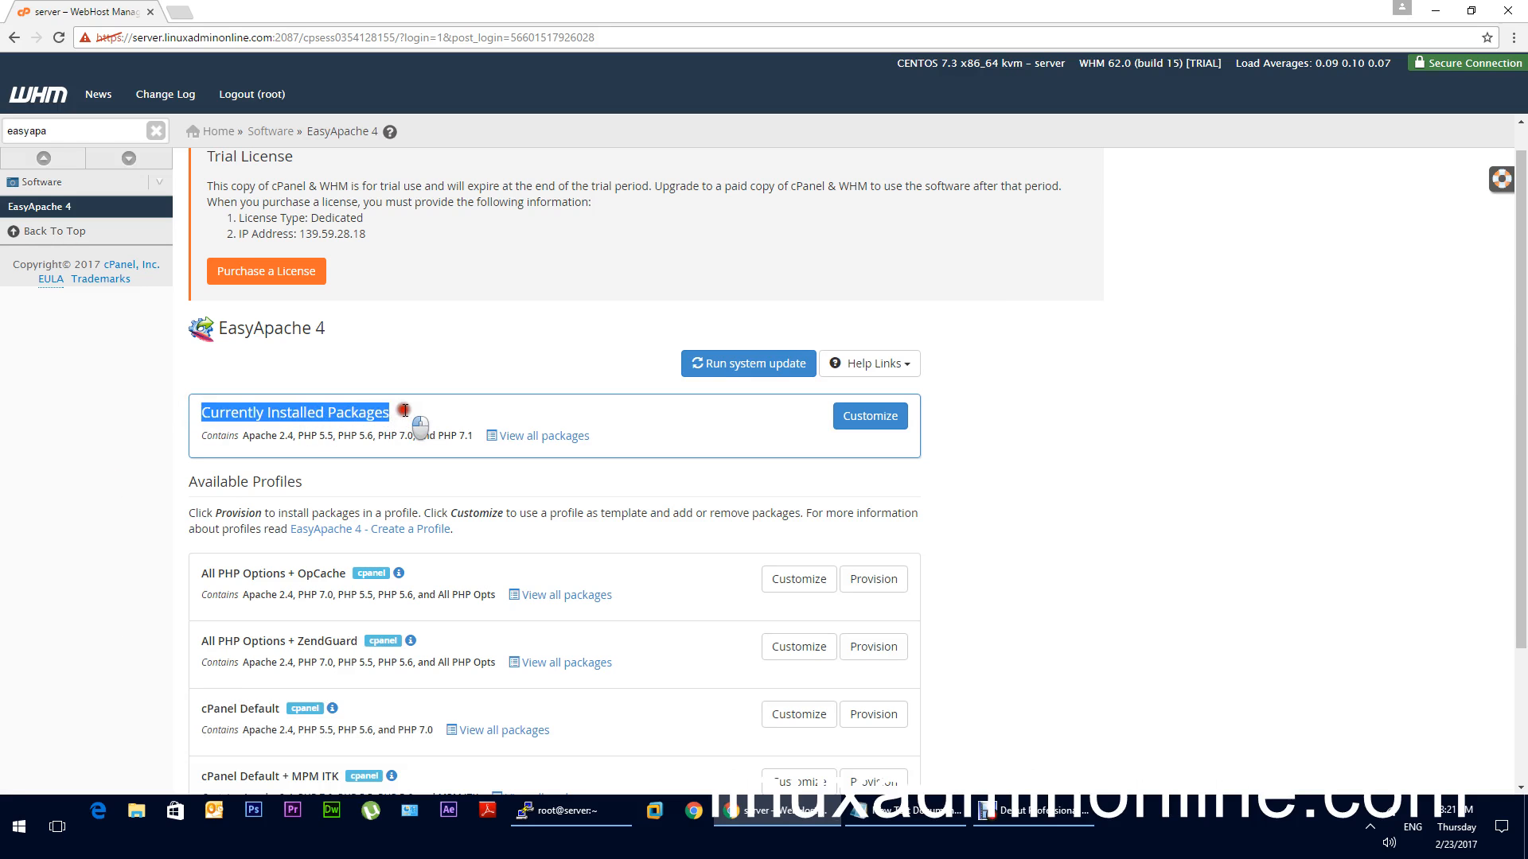
click(509, 445)
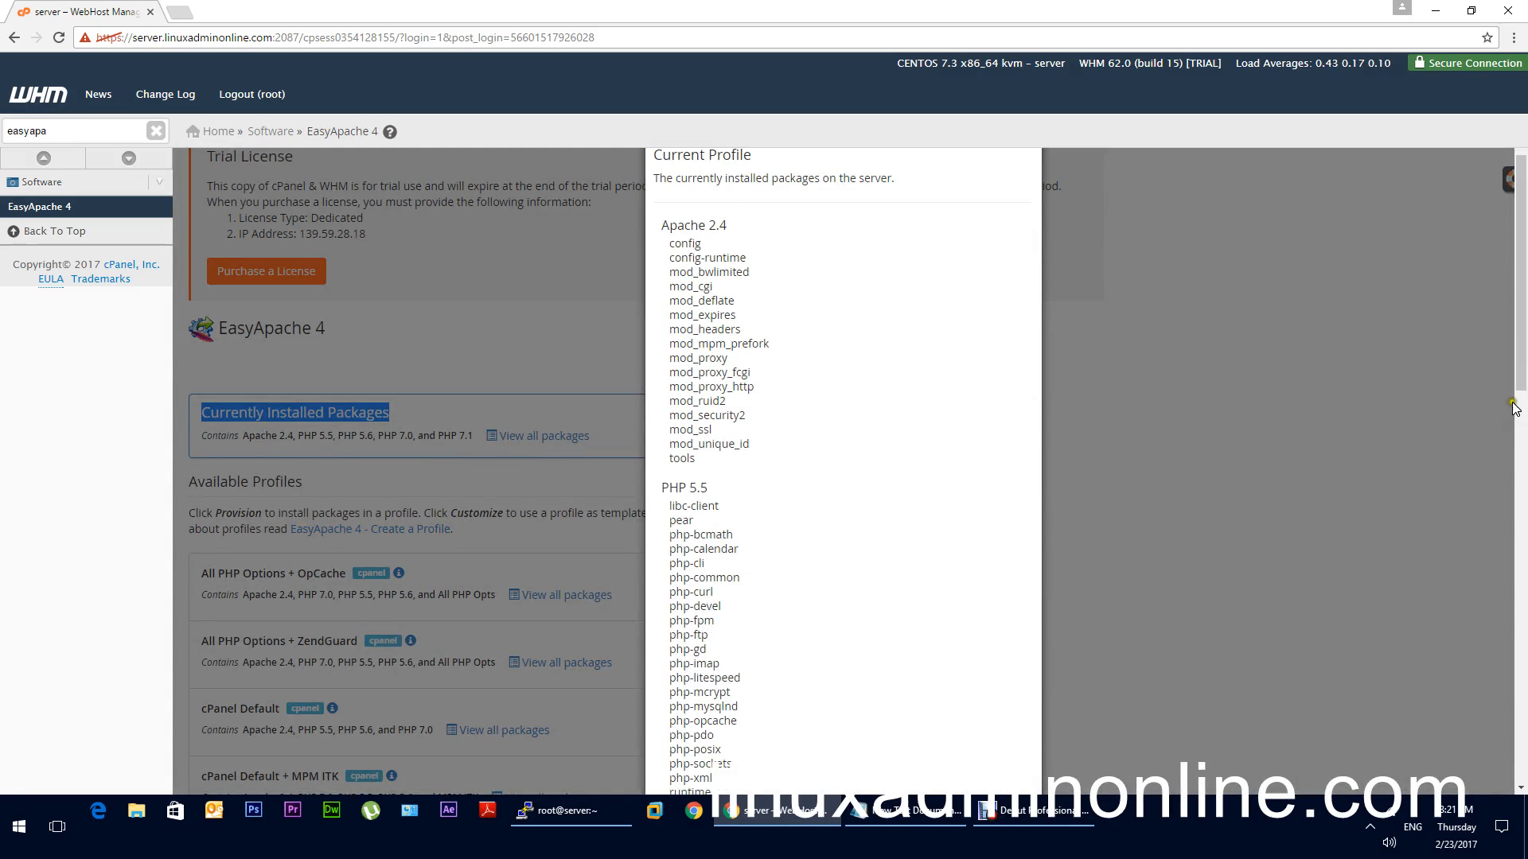
drag(1524, 346, 1524, 738)
click(1001, 767)
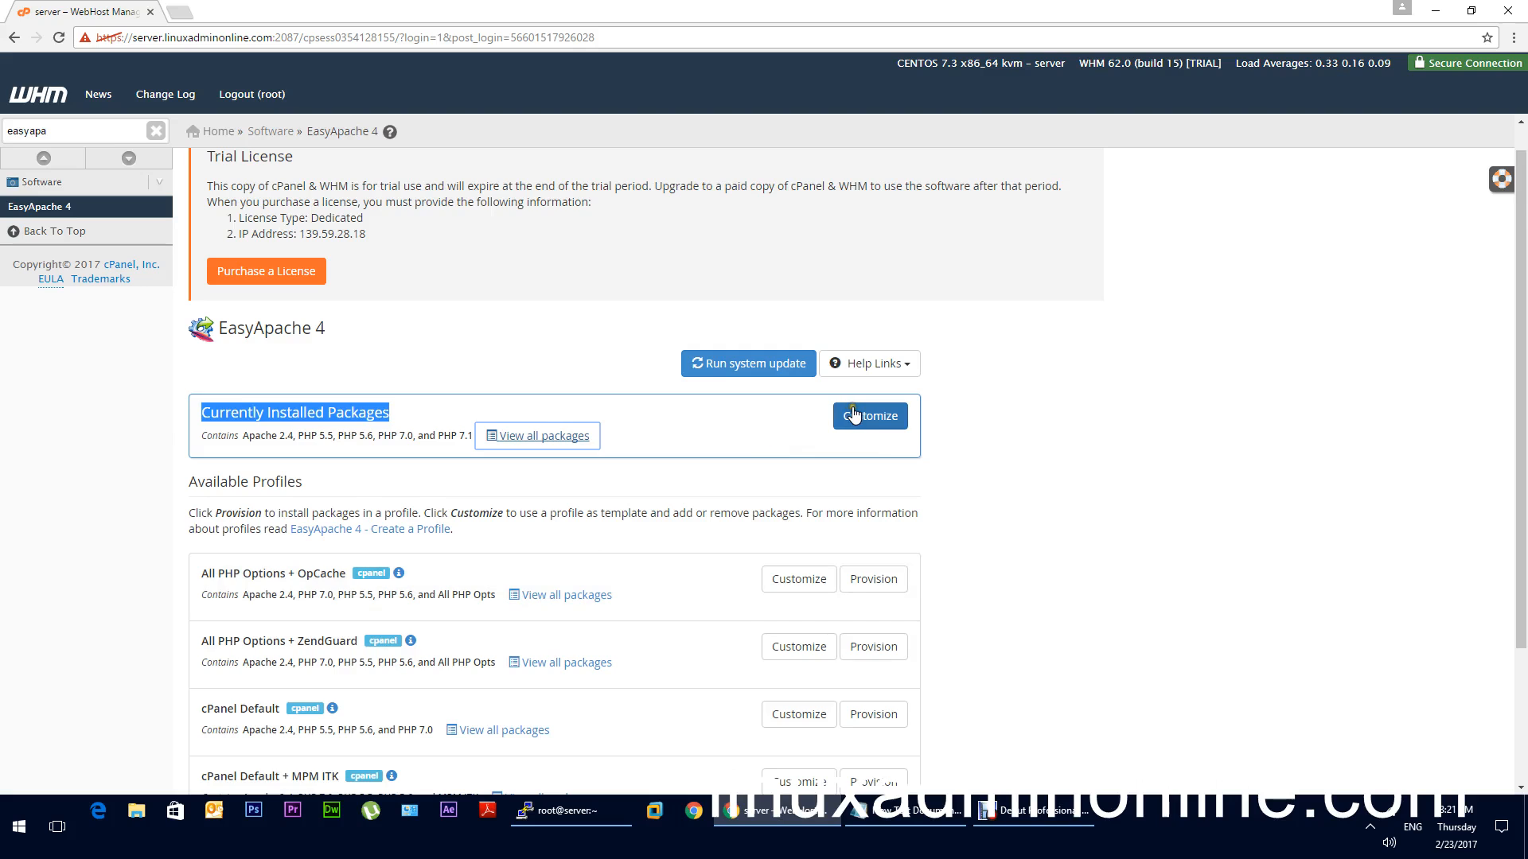
Step: Customize the currently installed packages, filter the Apache modules by "spe" and mark mod_speling for installation
click(853, 416)
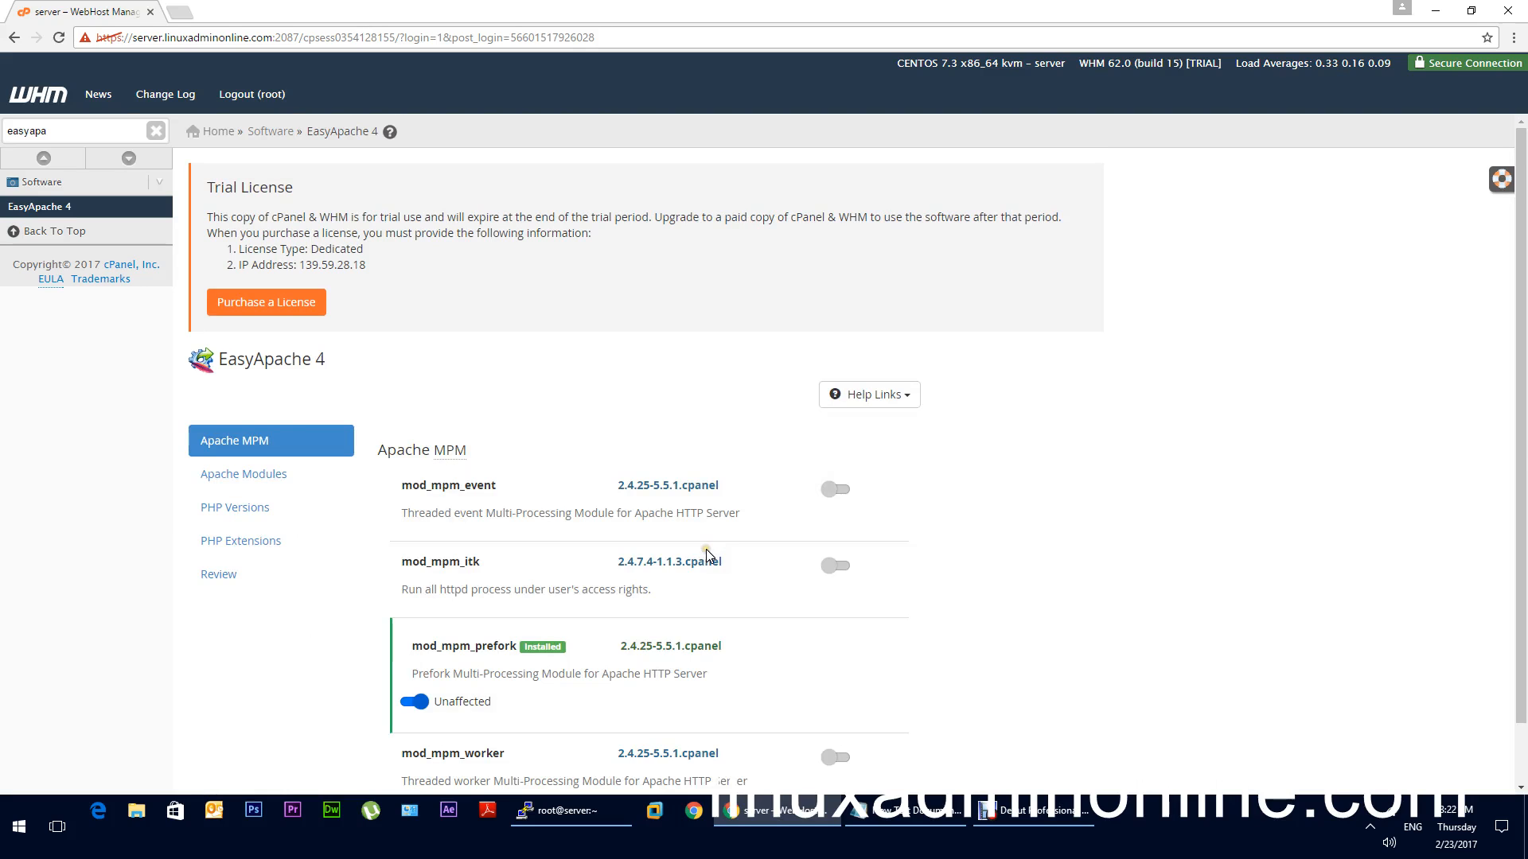
scroll(1523, 443, down, 1)
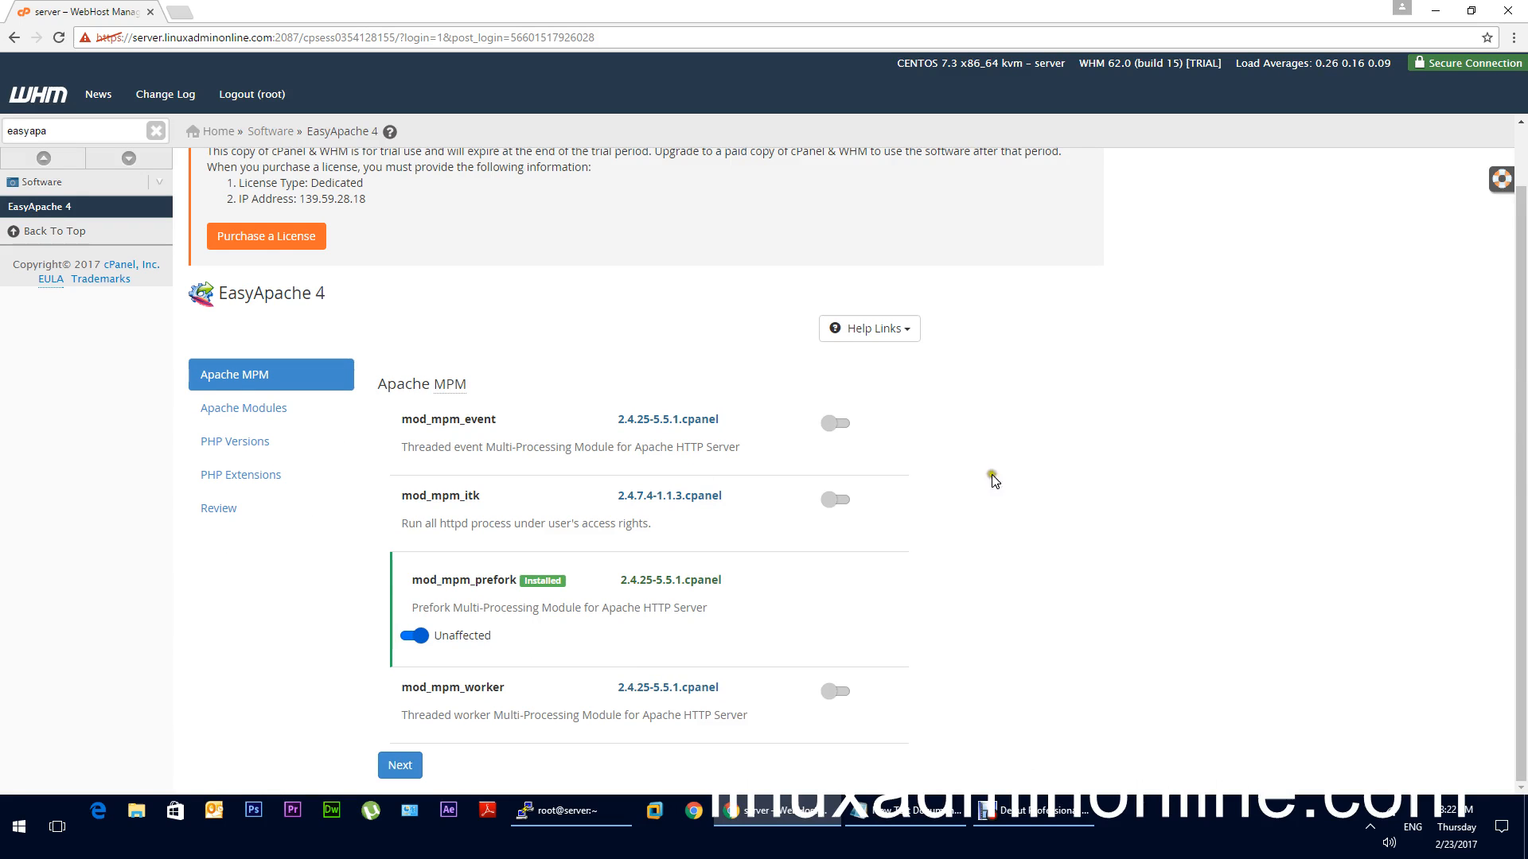
mouse_move(440, 394)
click(261, 424)
click(436, 422)
text(spe)
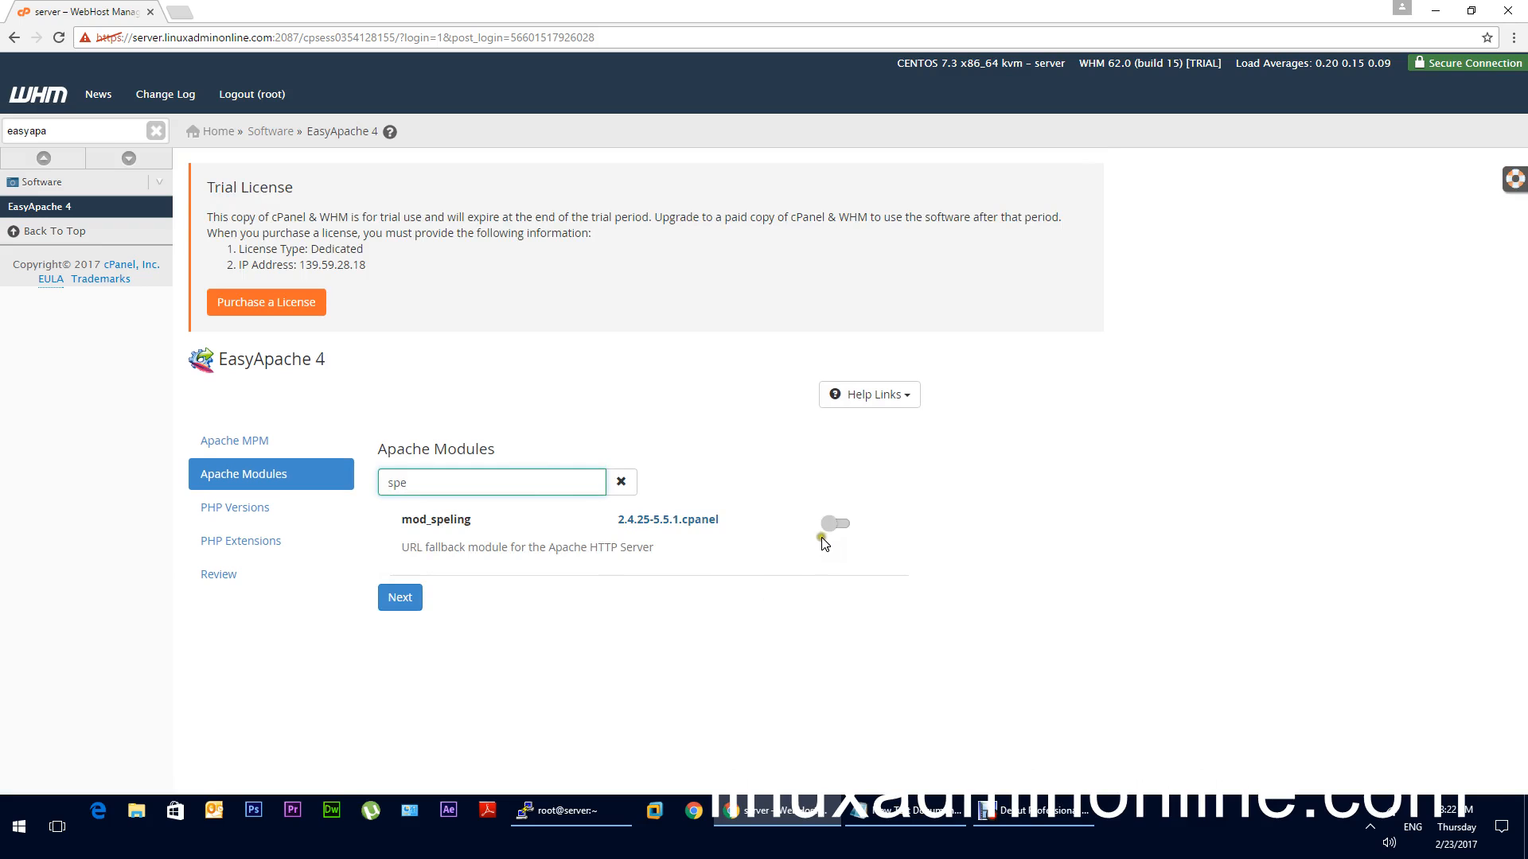
click(839, 524)
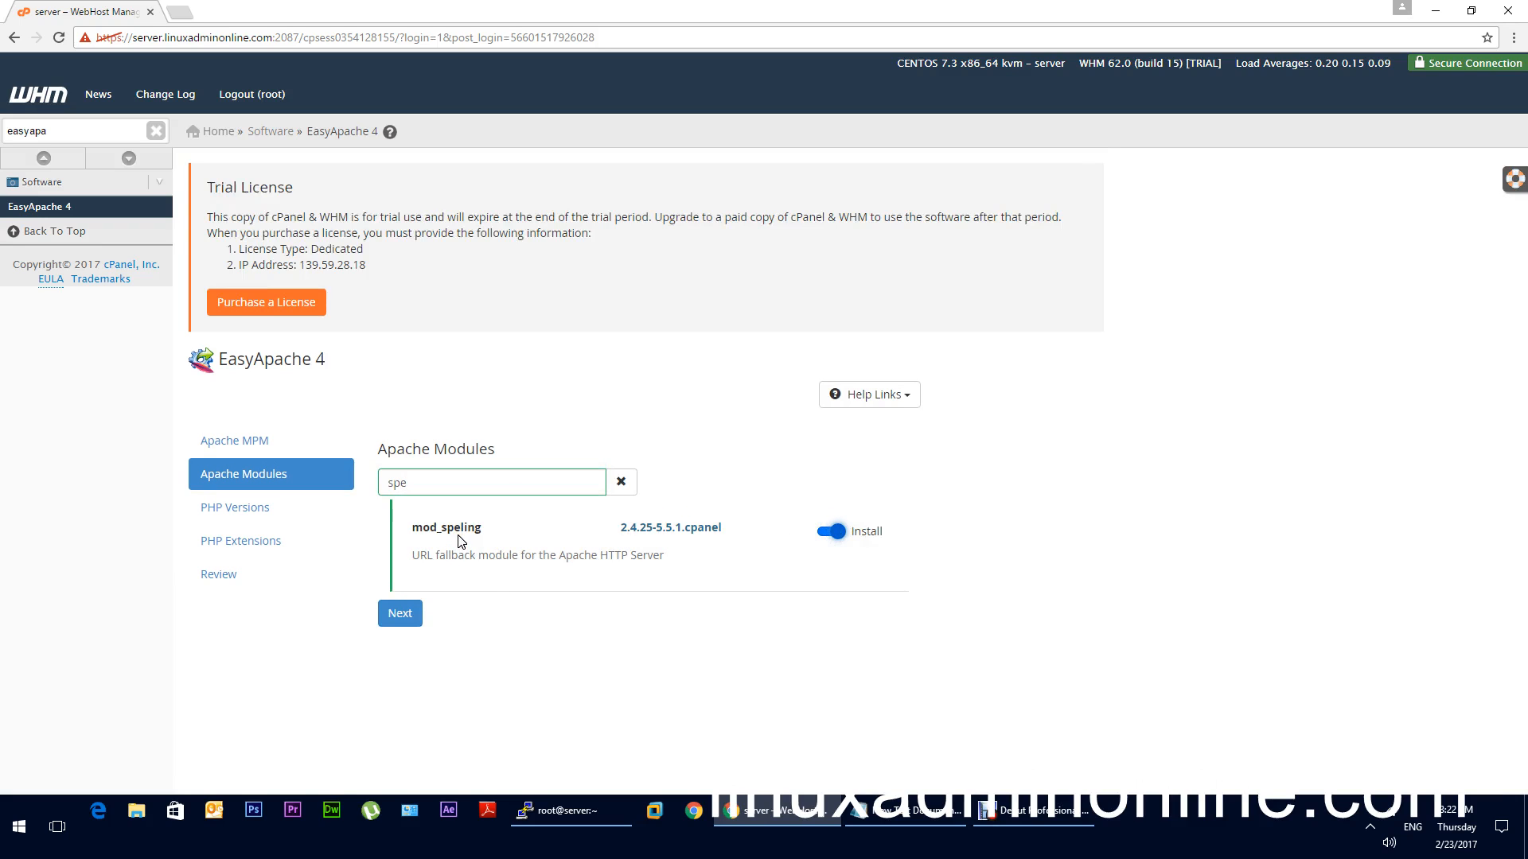
Step: Mark php54 for installation among the PHP versions
click(271, 517)
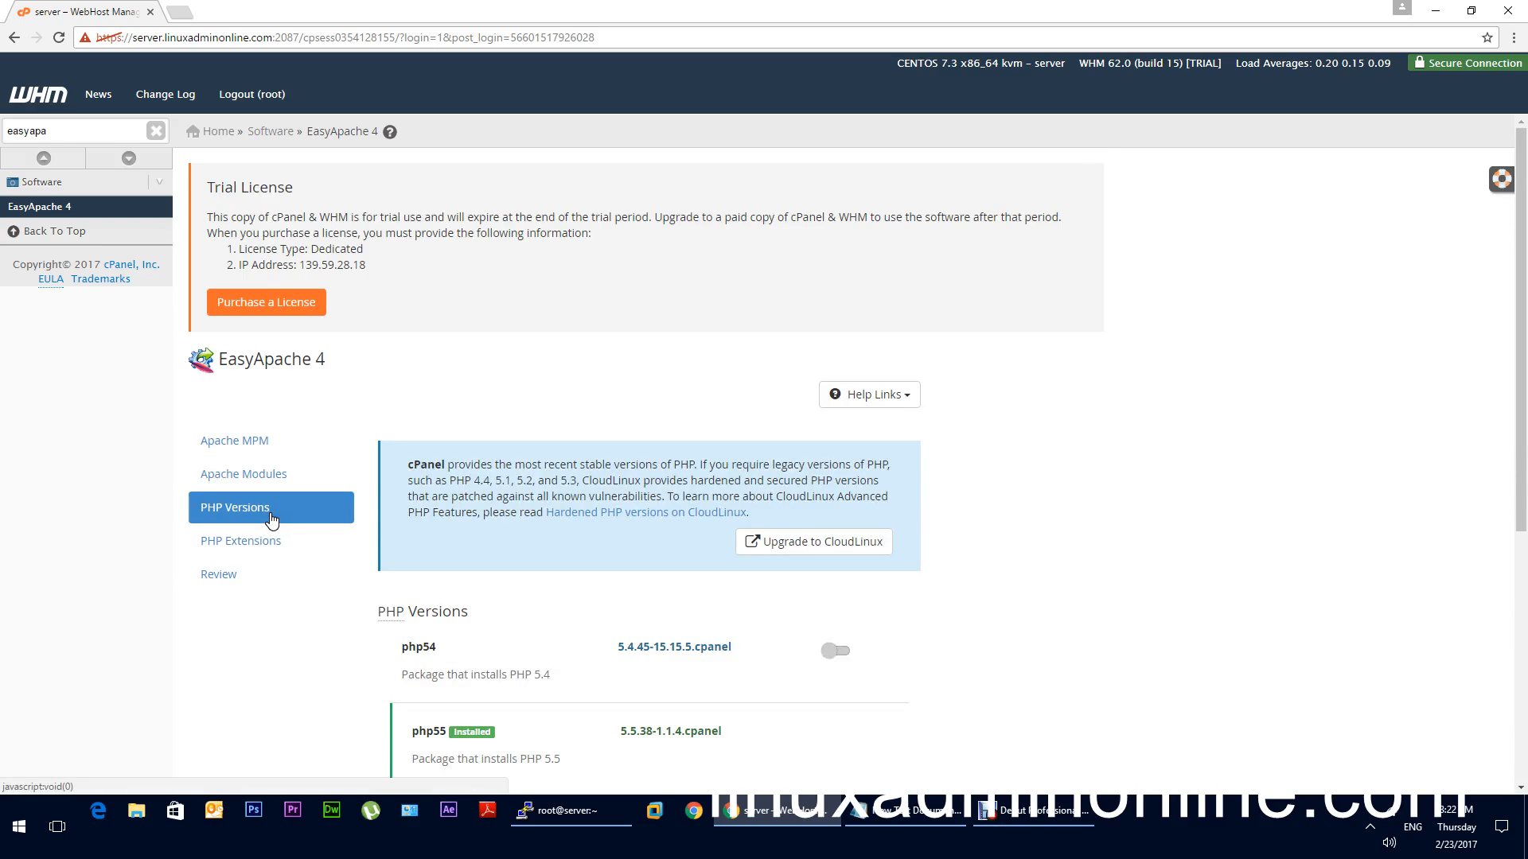
drag(1524, 278, 1525, 432)
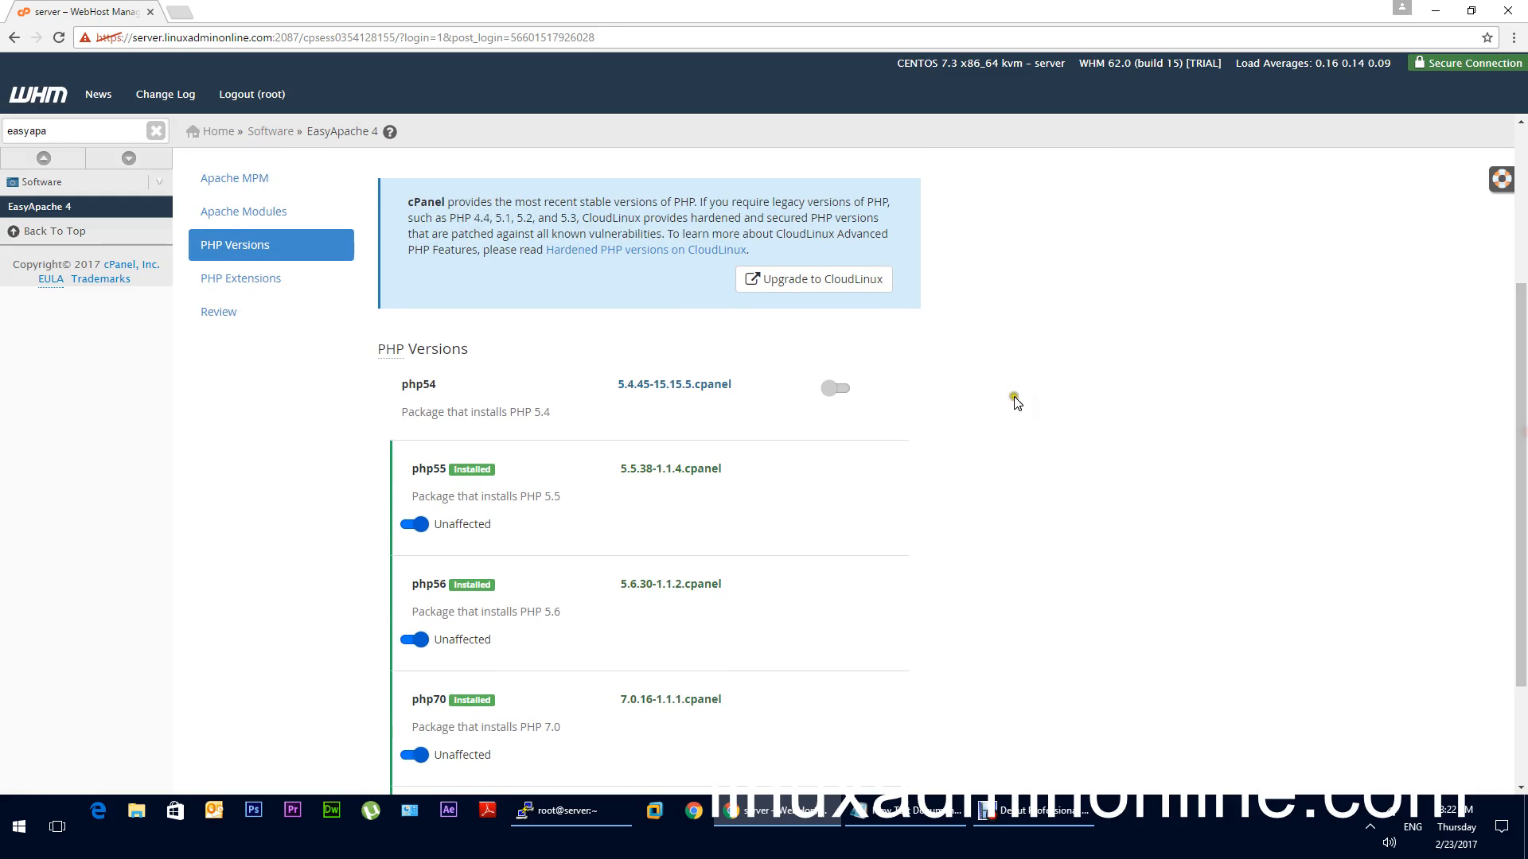
drag(398, 385, 458, 386)
drag(448, 217, 576, 218)
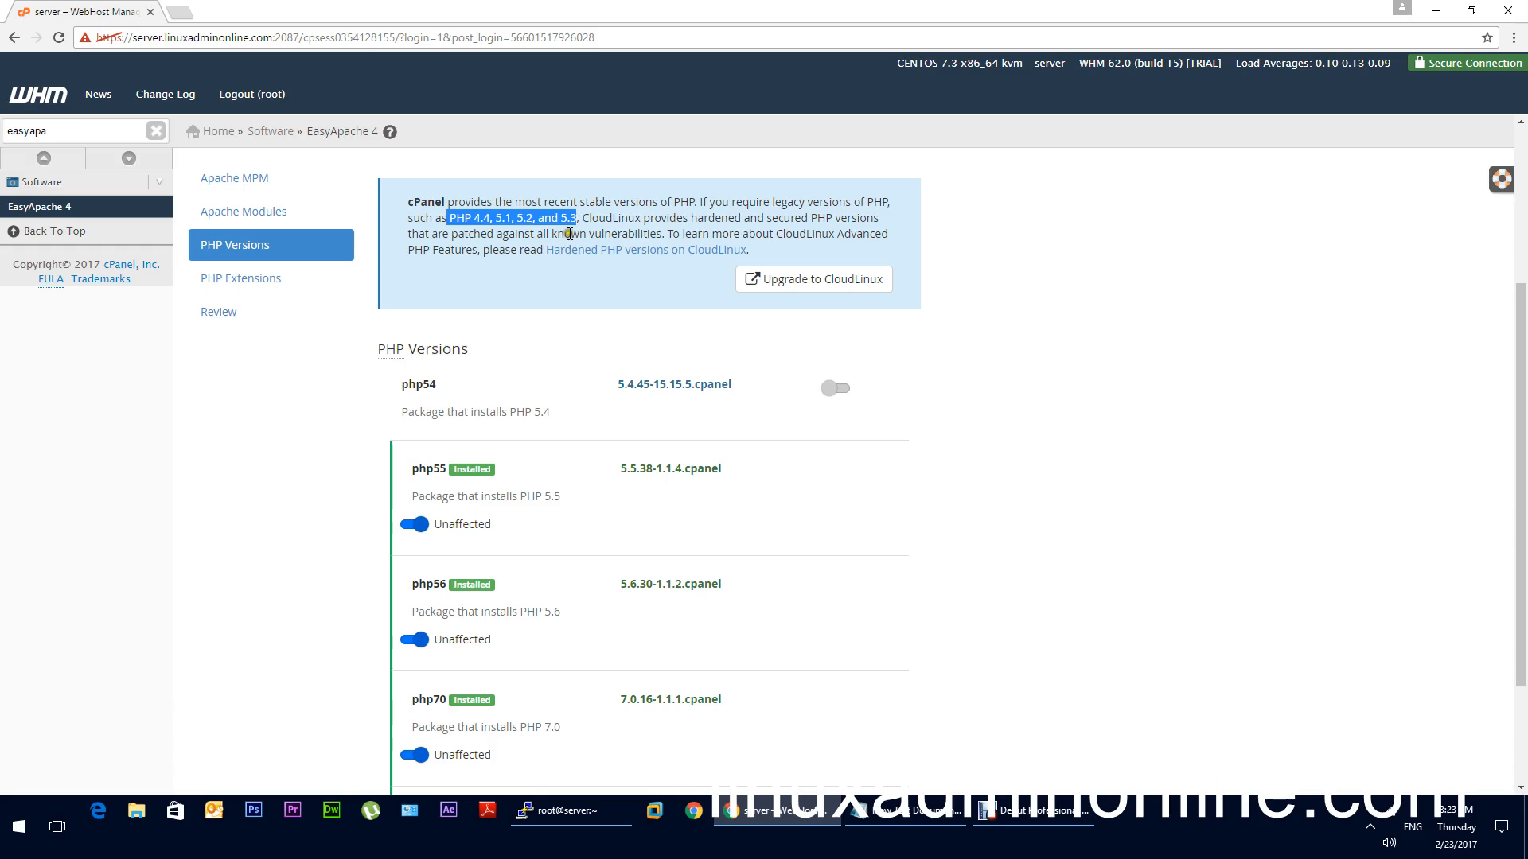
drag(399, 385, 438, 388)
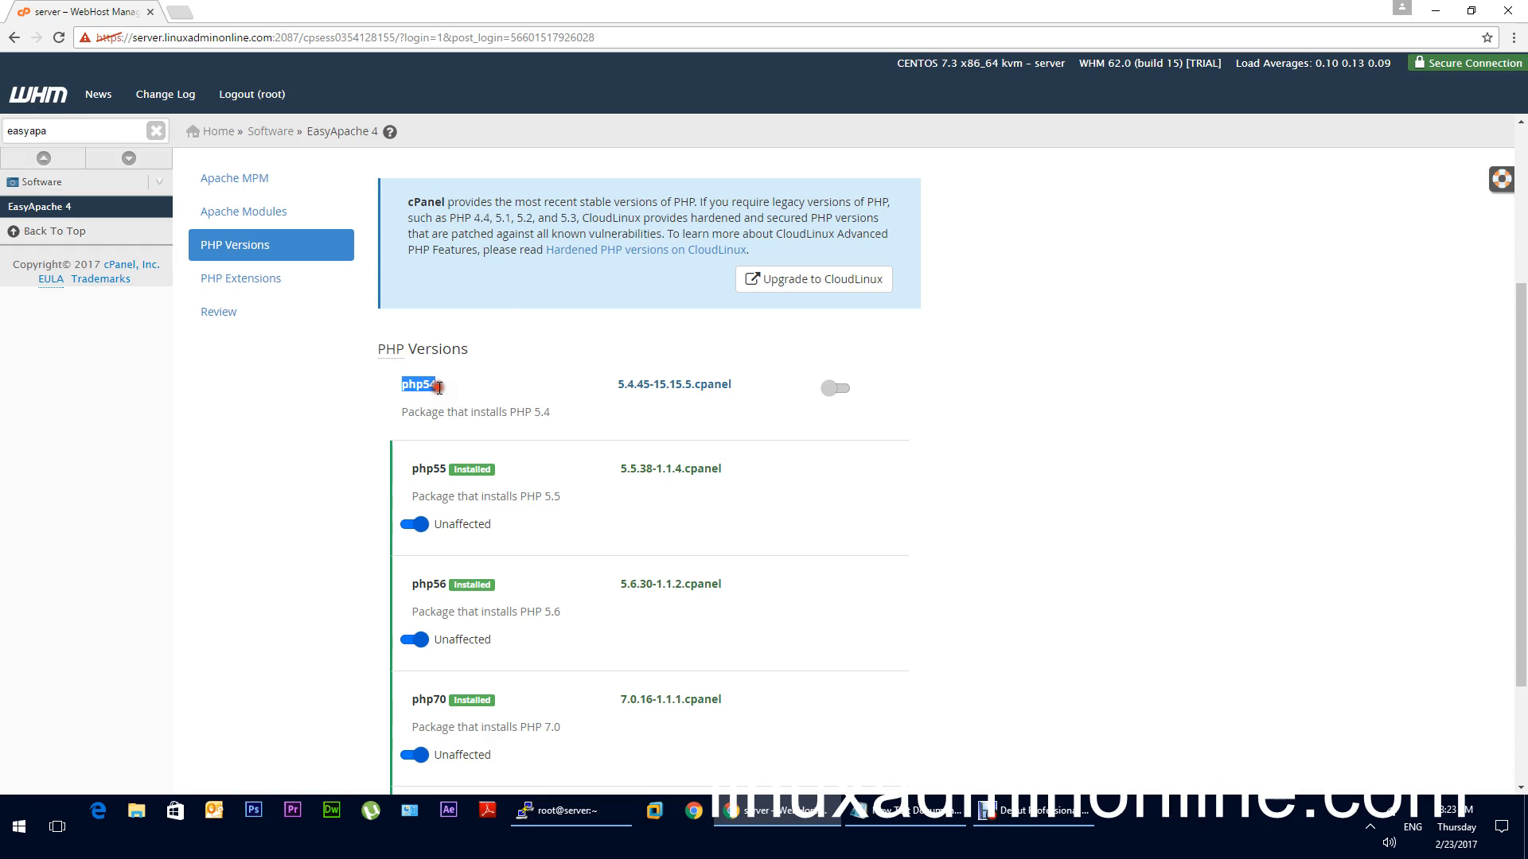
click(835, 389)
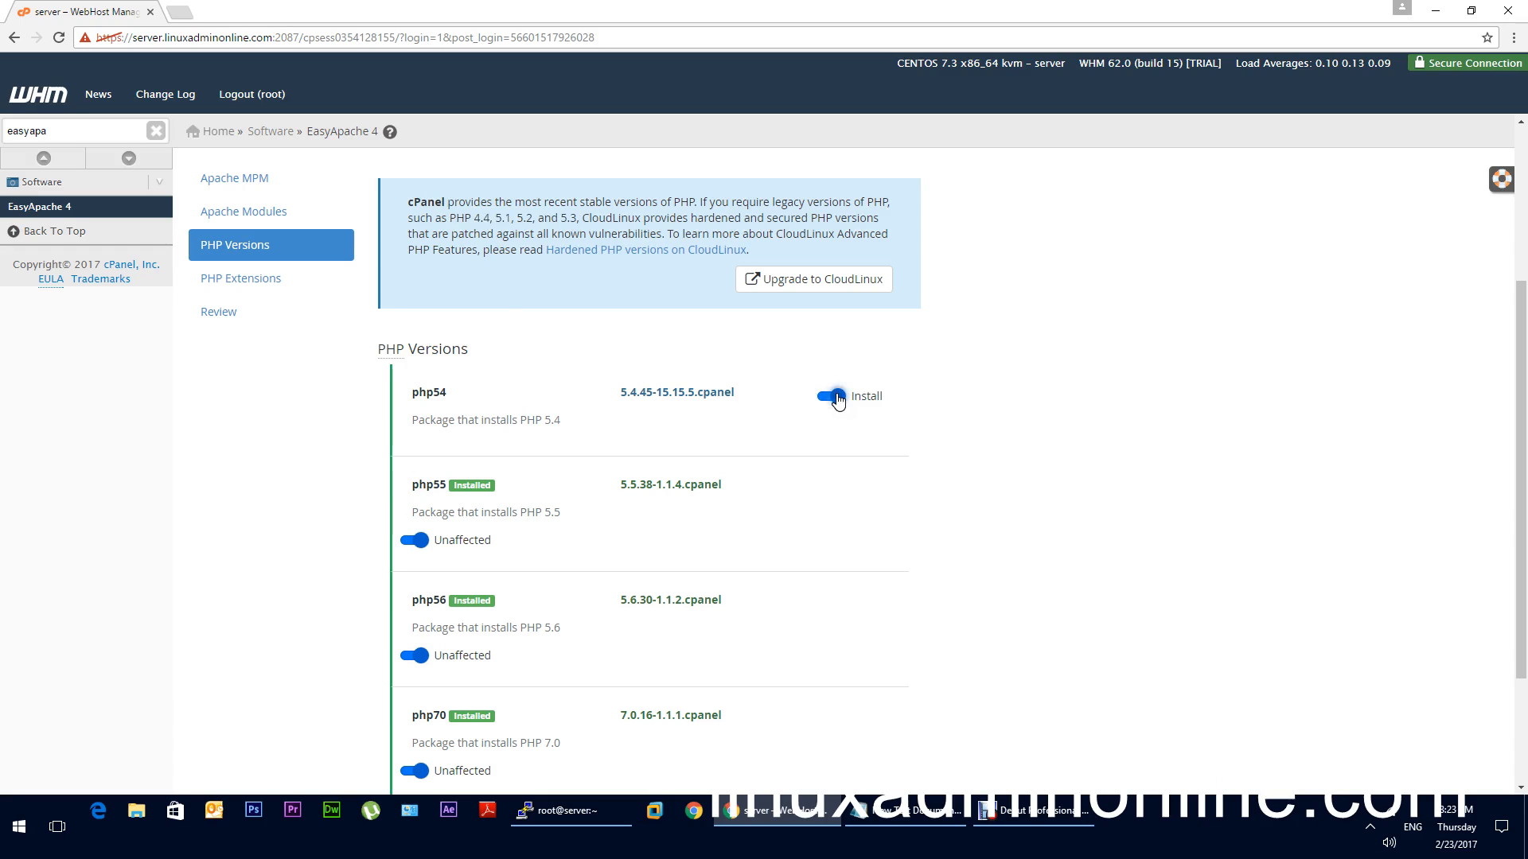
drag(1523, 370, 1523, 469)
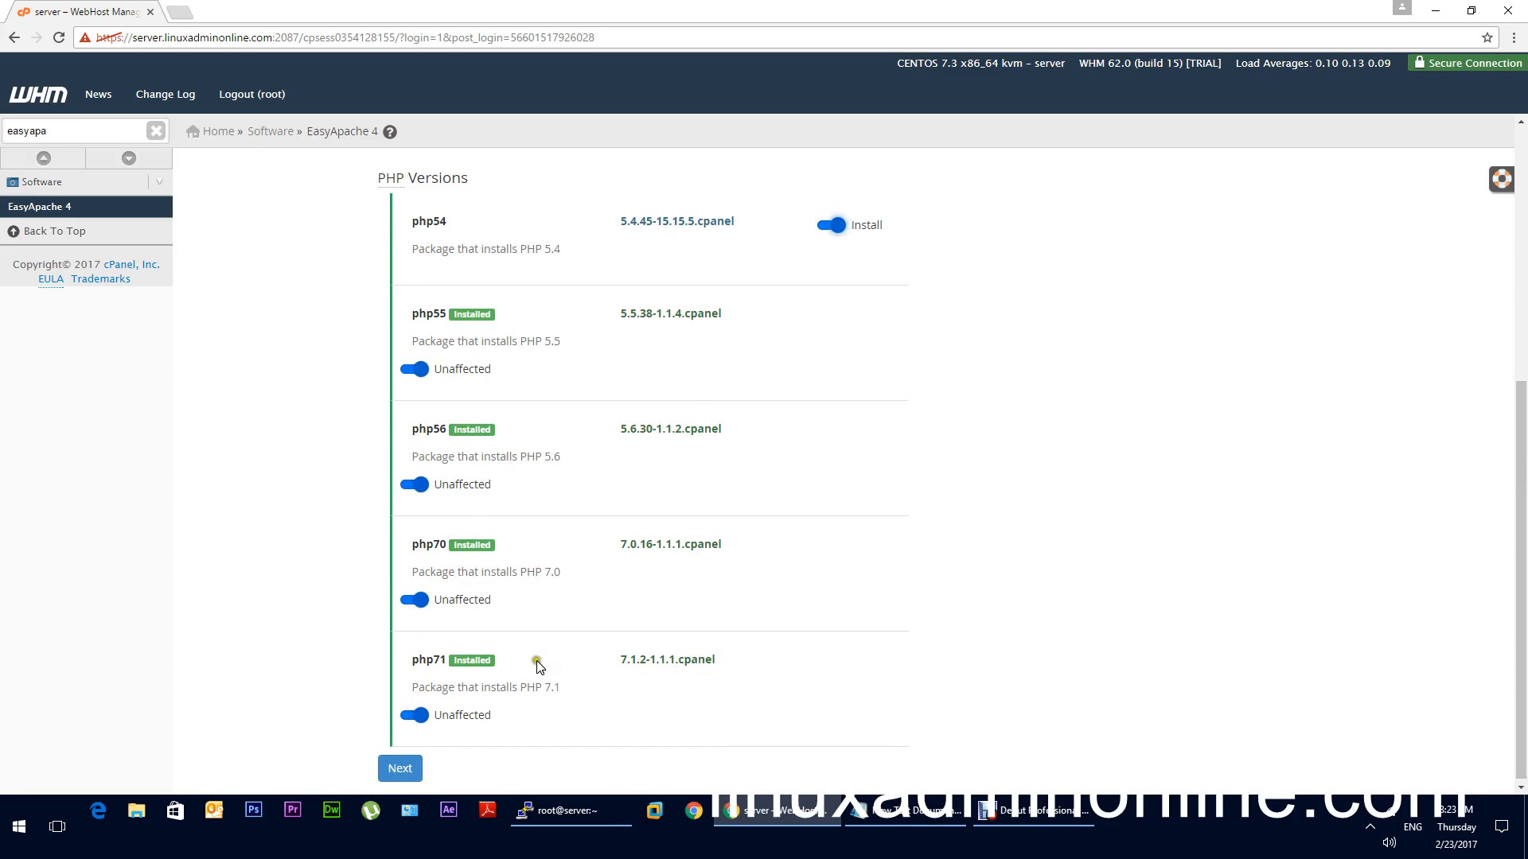
Step: Proceed to the PHP extensions and filter them to php54 only, excluding php55, php56, php70 and php71
click(416, 770)
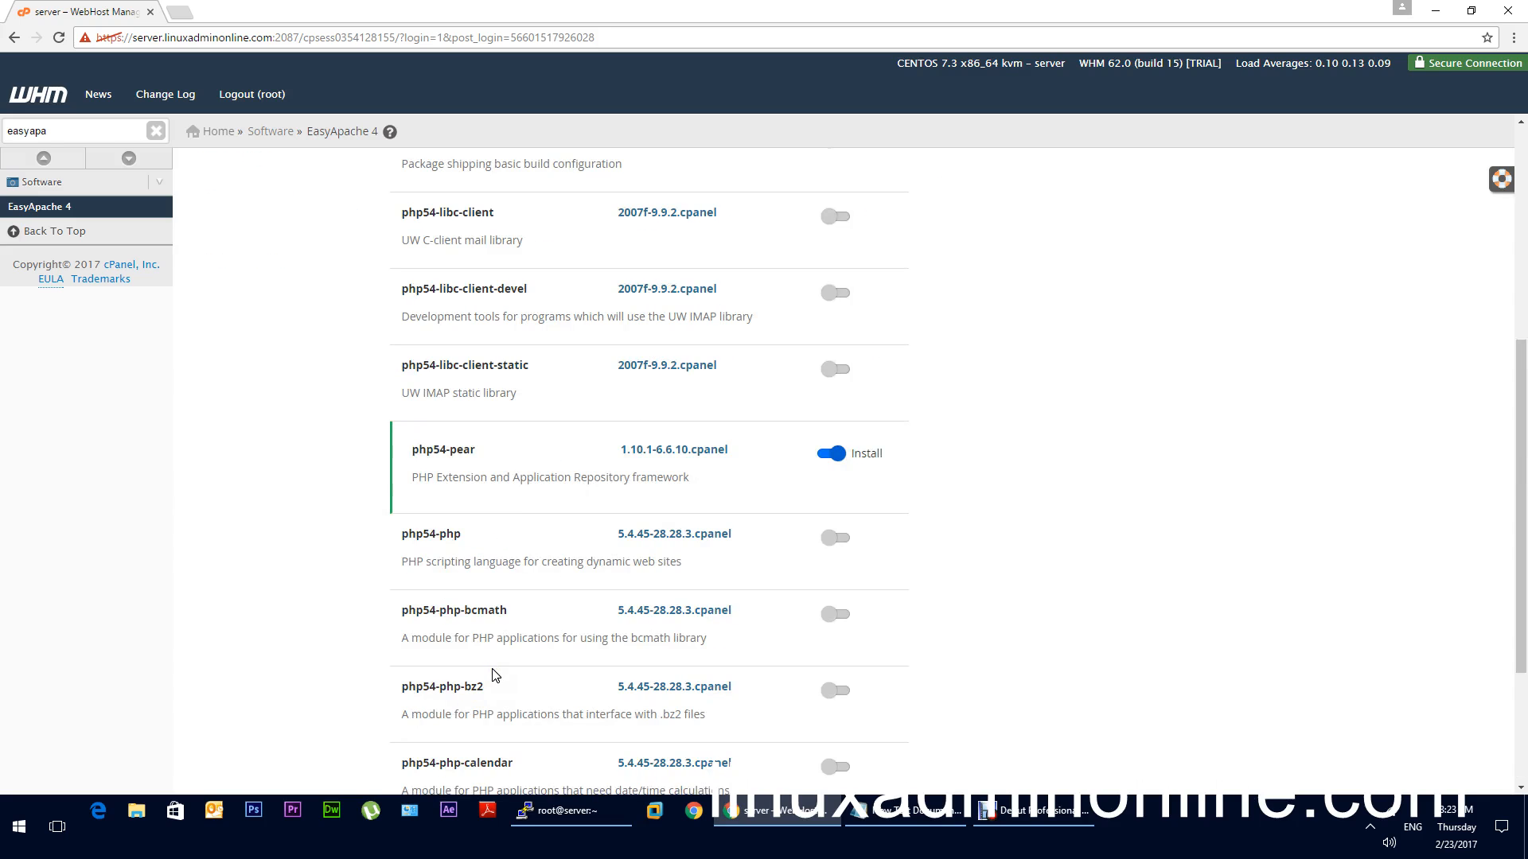
drag(1522, 510, 1523, 319)
click(567, 430)
click(624, 431)
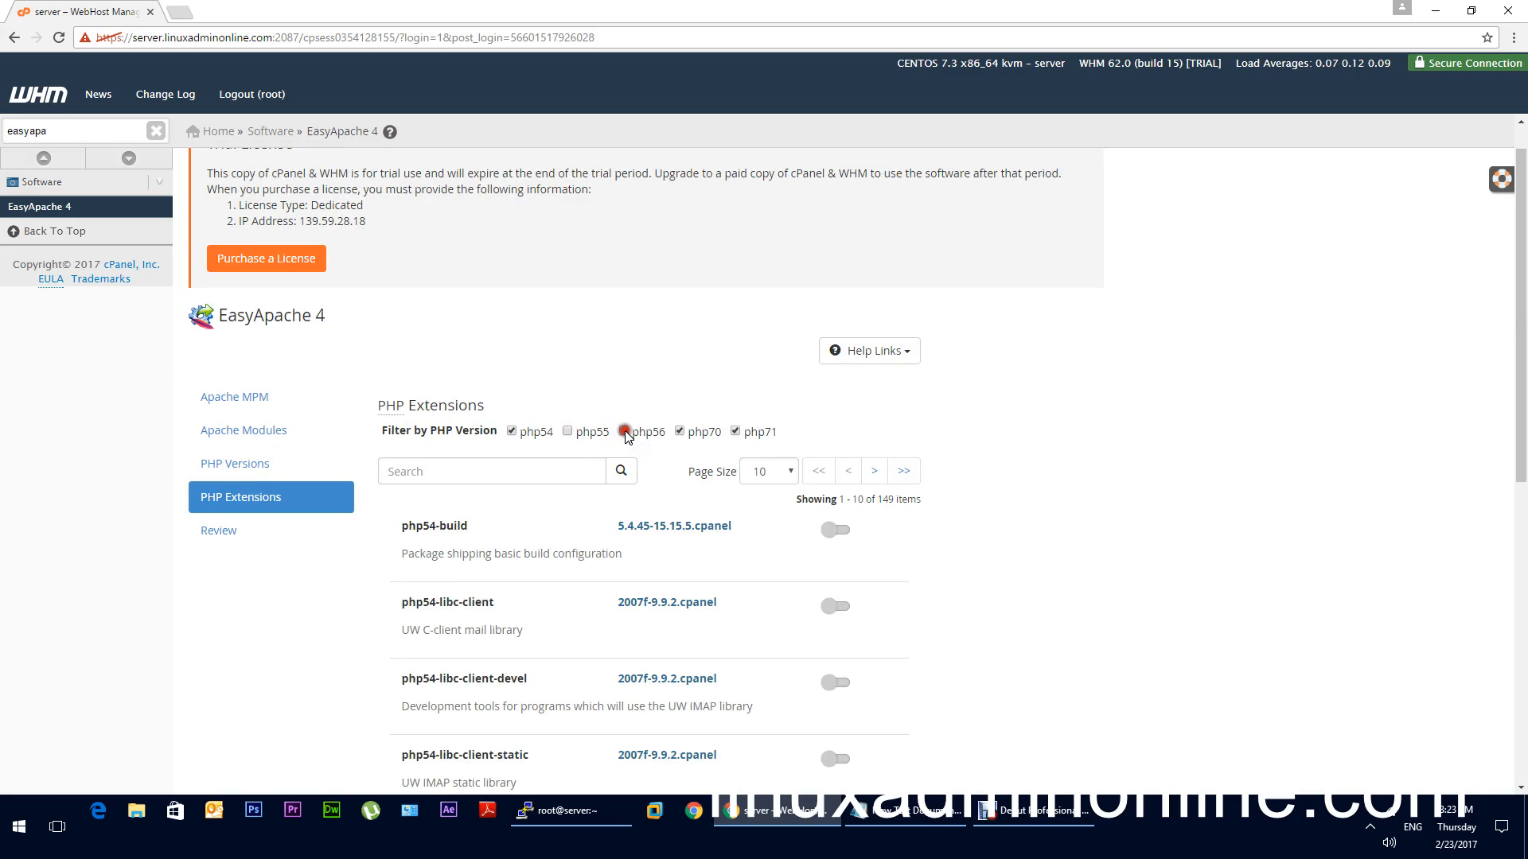
click(679, 431)
click(733, 432)
mouse_move(1523, 379)
mouse_down()
mouse_move(1523, 527)
mouse_move(1523, 355)
mouse_up()
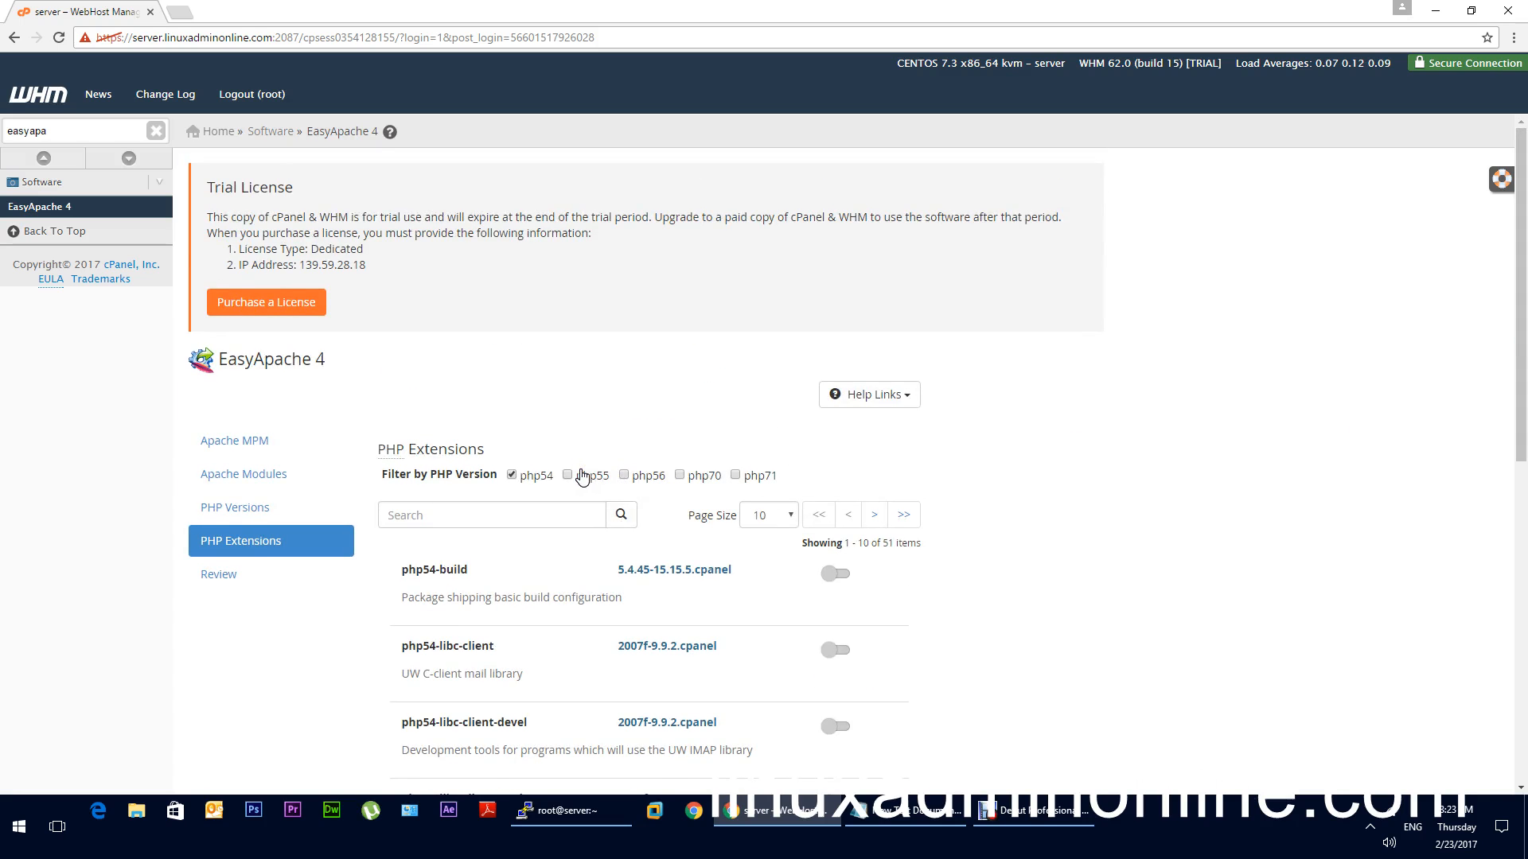
Step: Filter the PHP extensions by "gd" and mark php54-php-gd for installation
drag(1524, 412, 1524, 474)
click(423, 382)
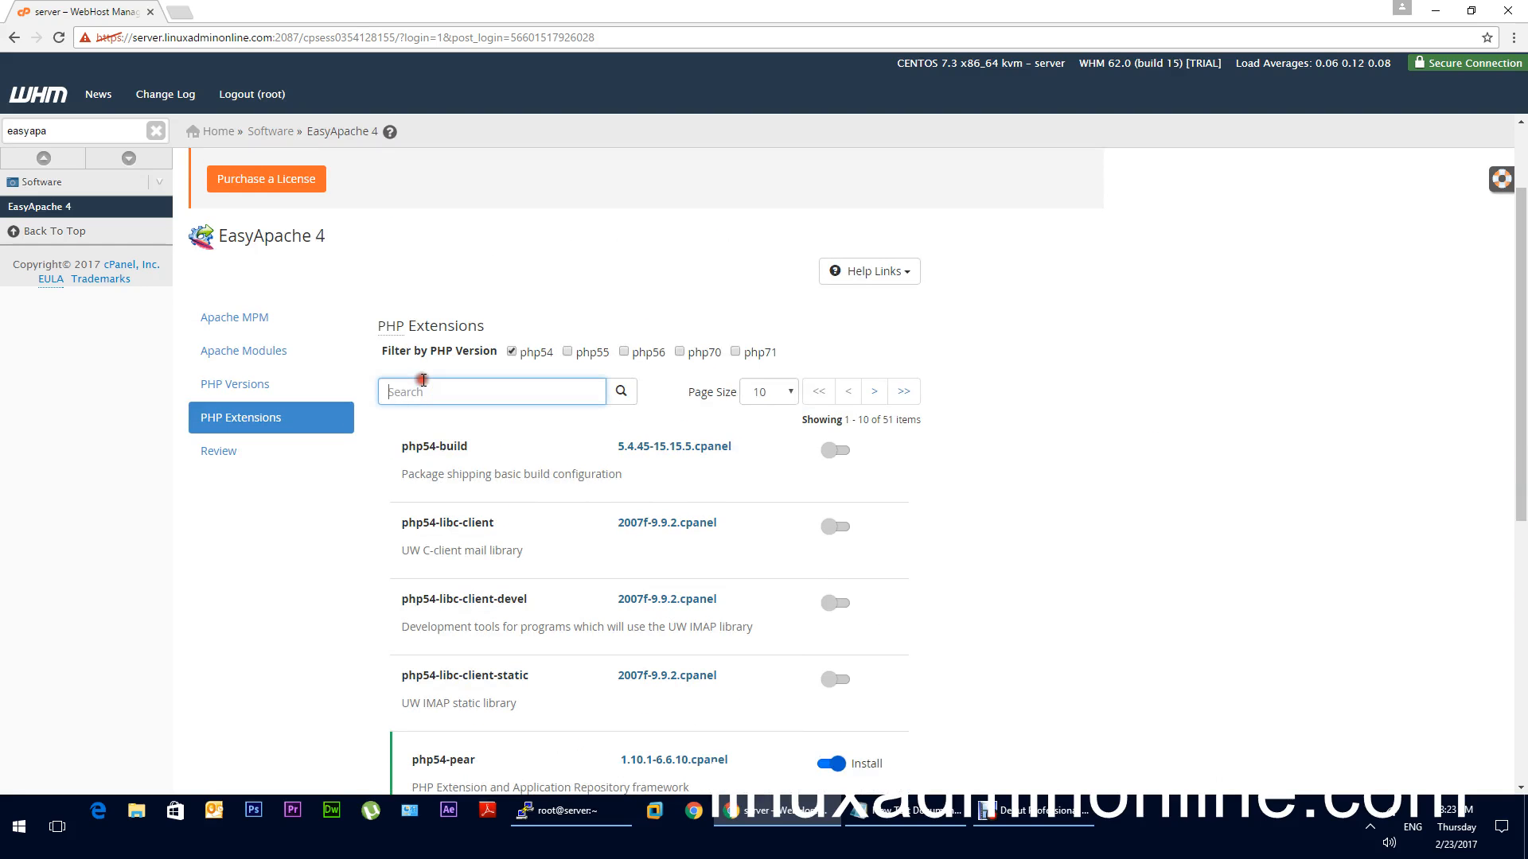
text(gd)
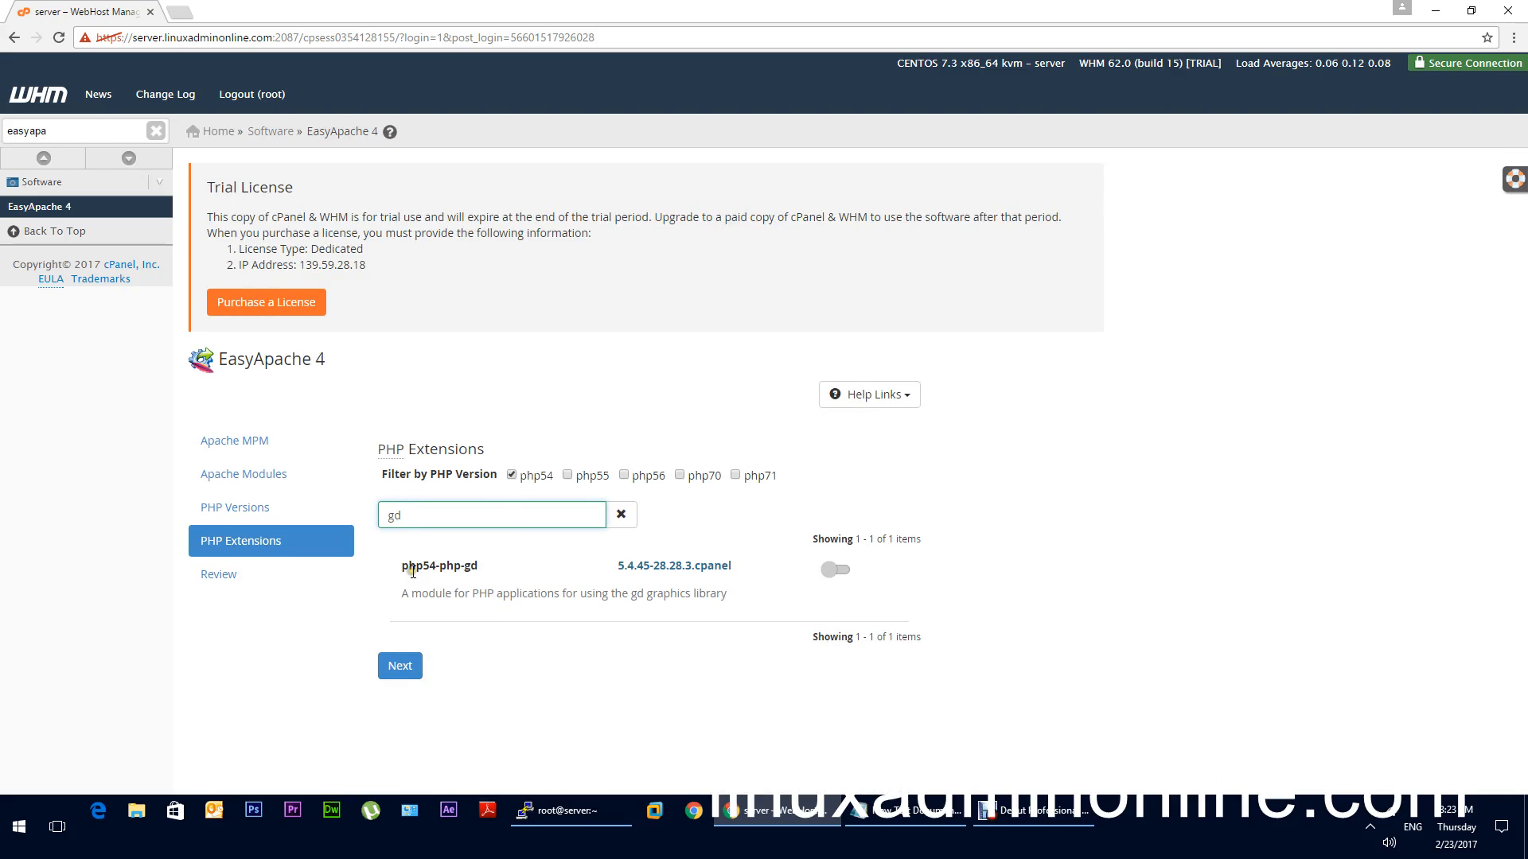
drag(399, 567, 471, 571)
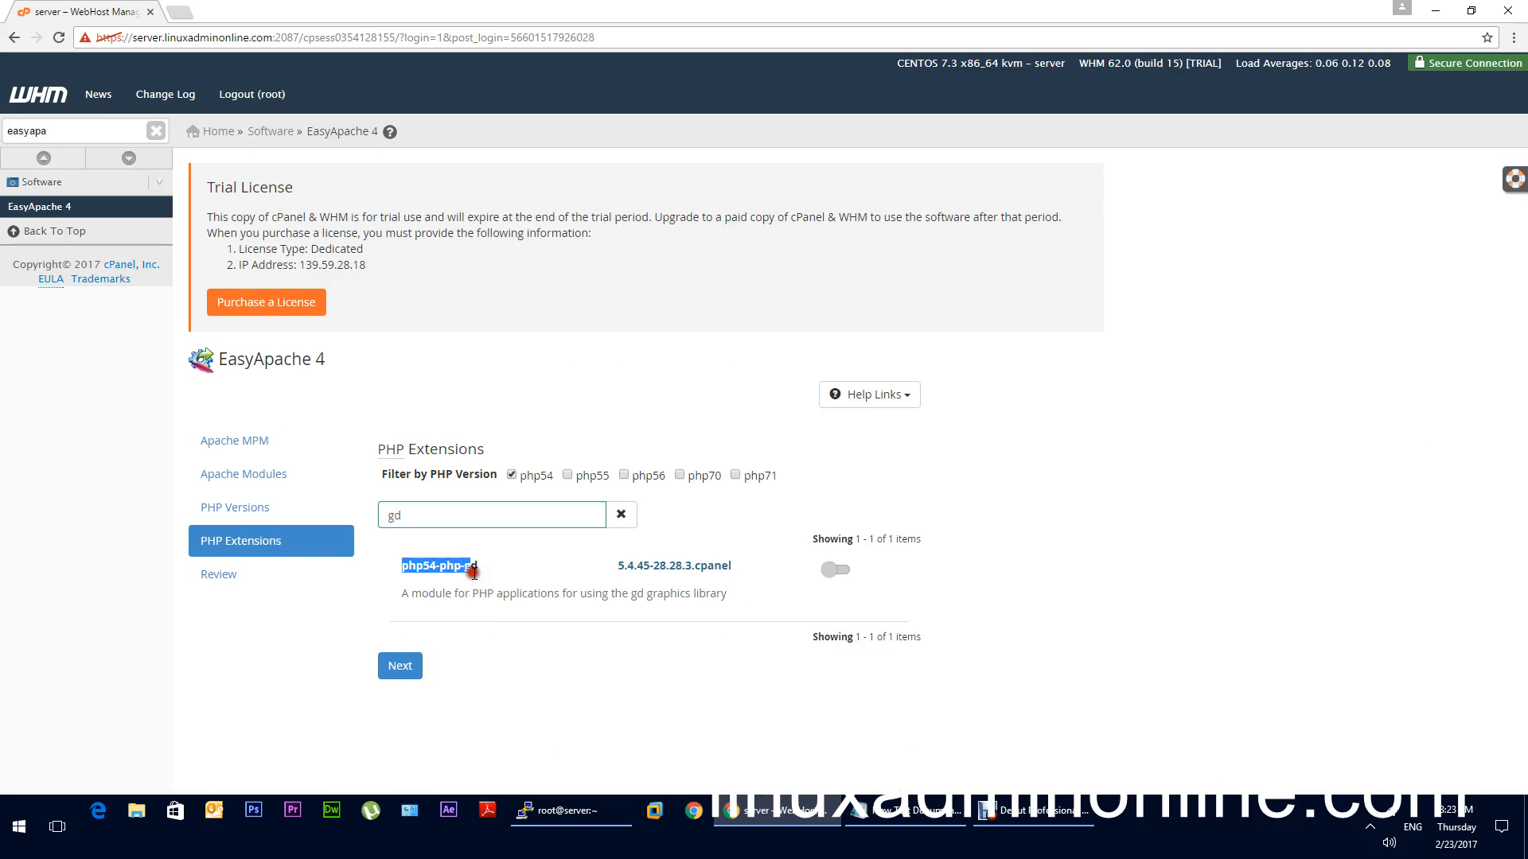
click(845, 574)
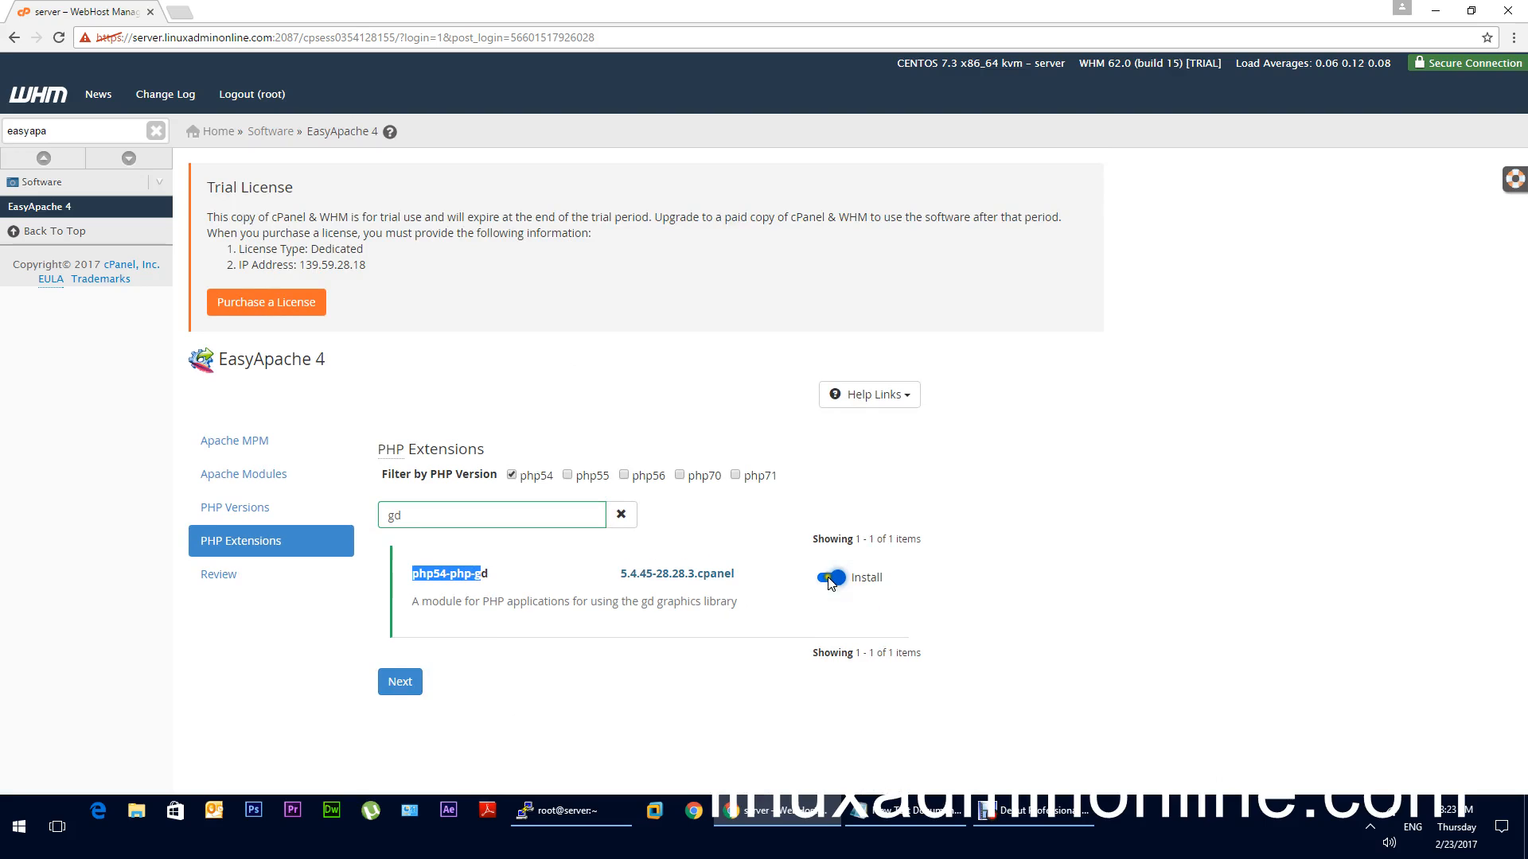
Step: Proceed to the review and check mod_speling, php54 and the php54 extensions in the list of packages to install
click(408, 681)
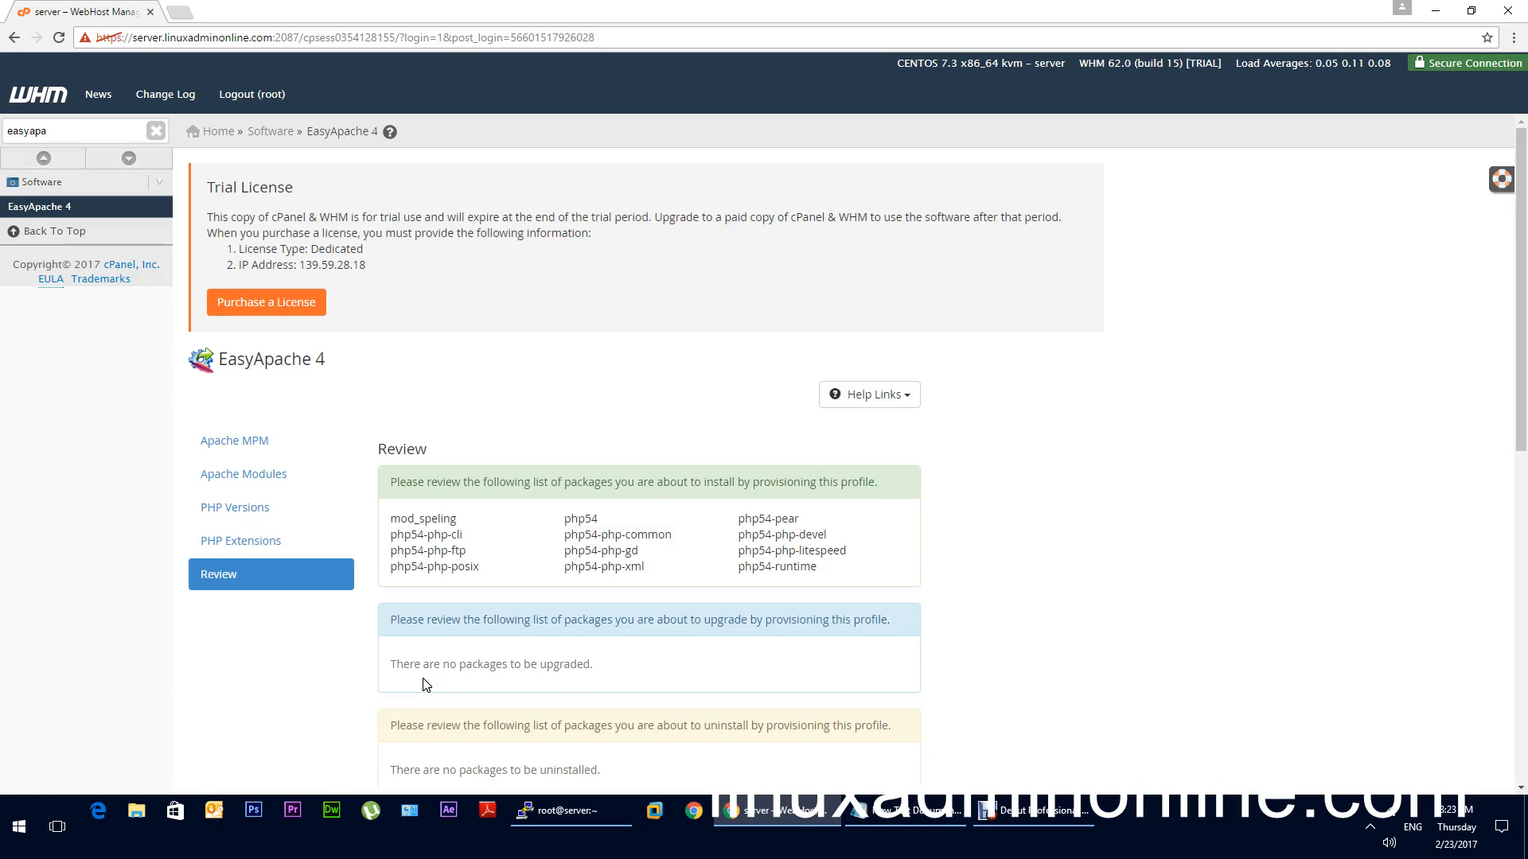
click(418, 664)
drag(387, 519, 491, 517)
drag(562, 518, 606, 519)
drag(563, 551, 645, 550)
drag(726, 545, 835, 539)
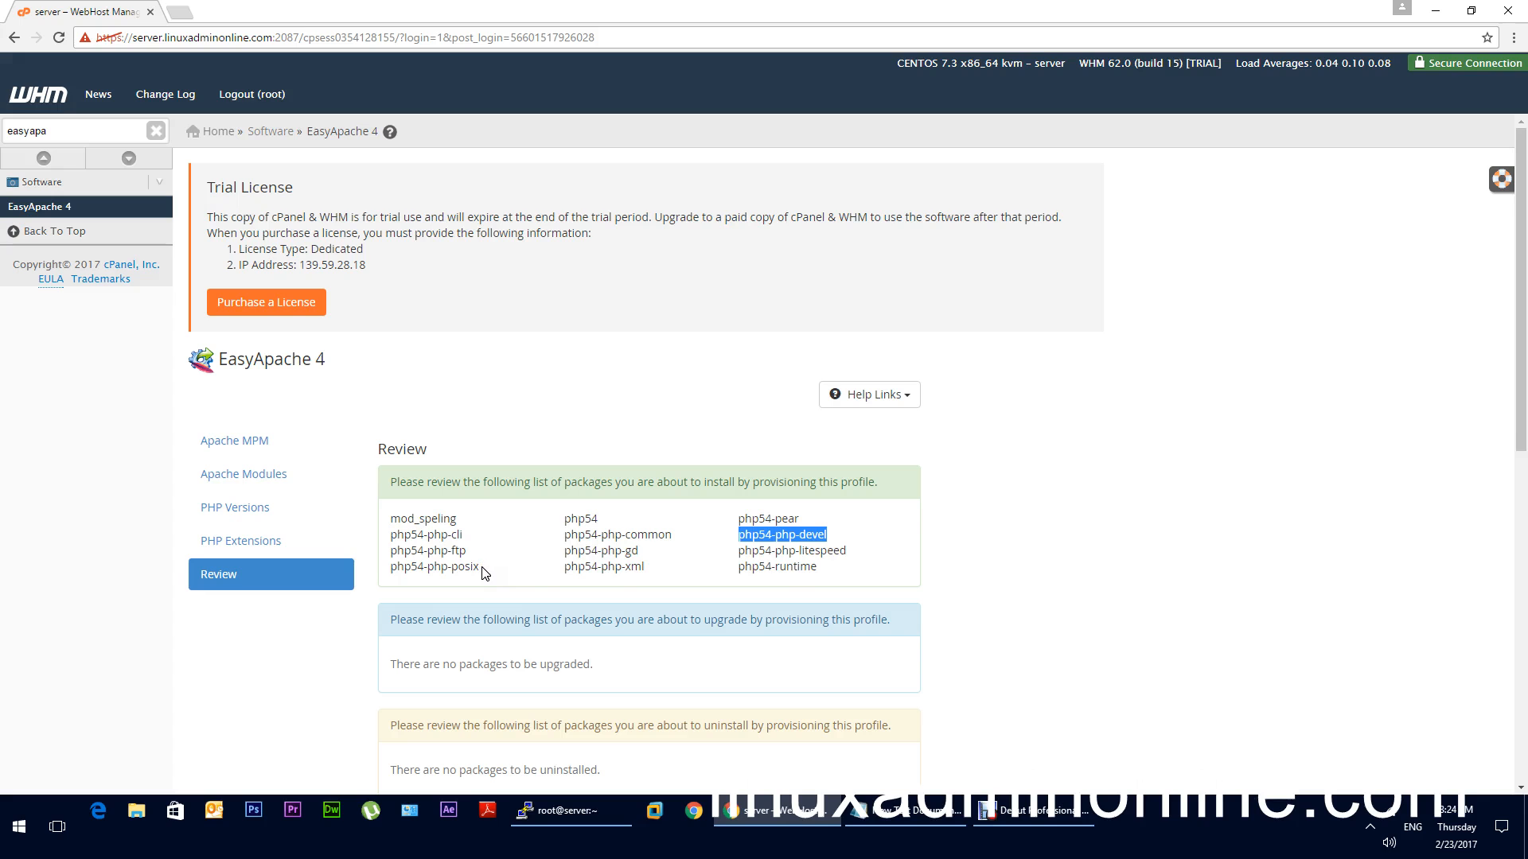
click(643, 566)
drag(643, 565, 564, 565)
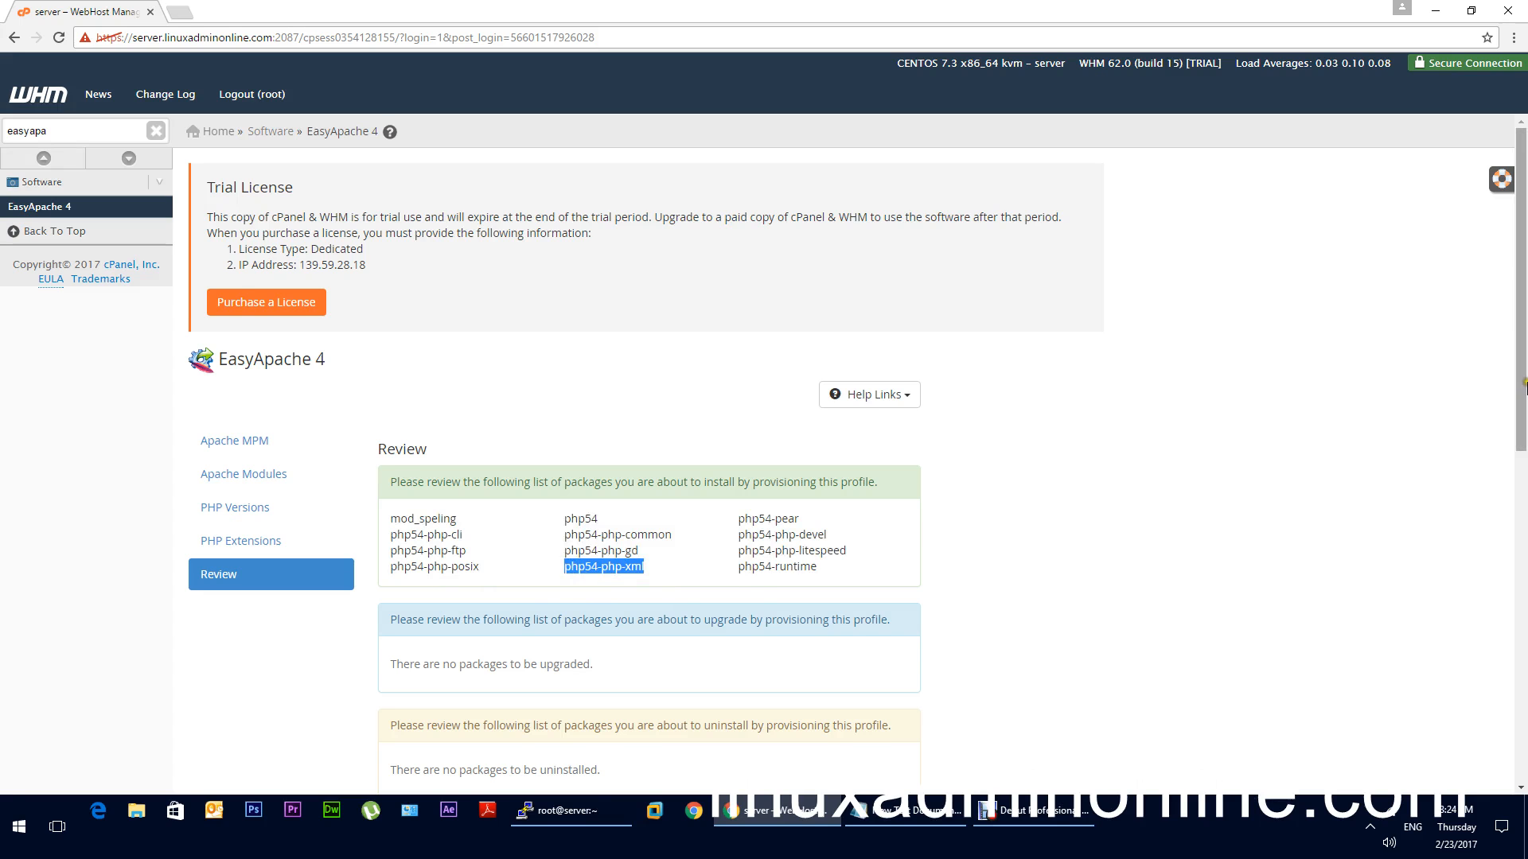
Step: Review the packages to upgrade, to uninstall and left unaffected, and recheck the full installation list
scroll(1522, 405, down, 1)
drag(1523, 410, 1524, 471)
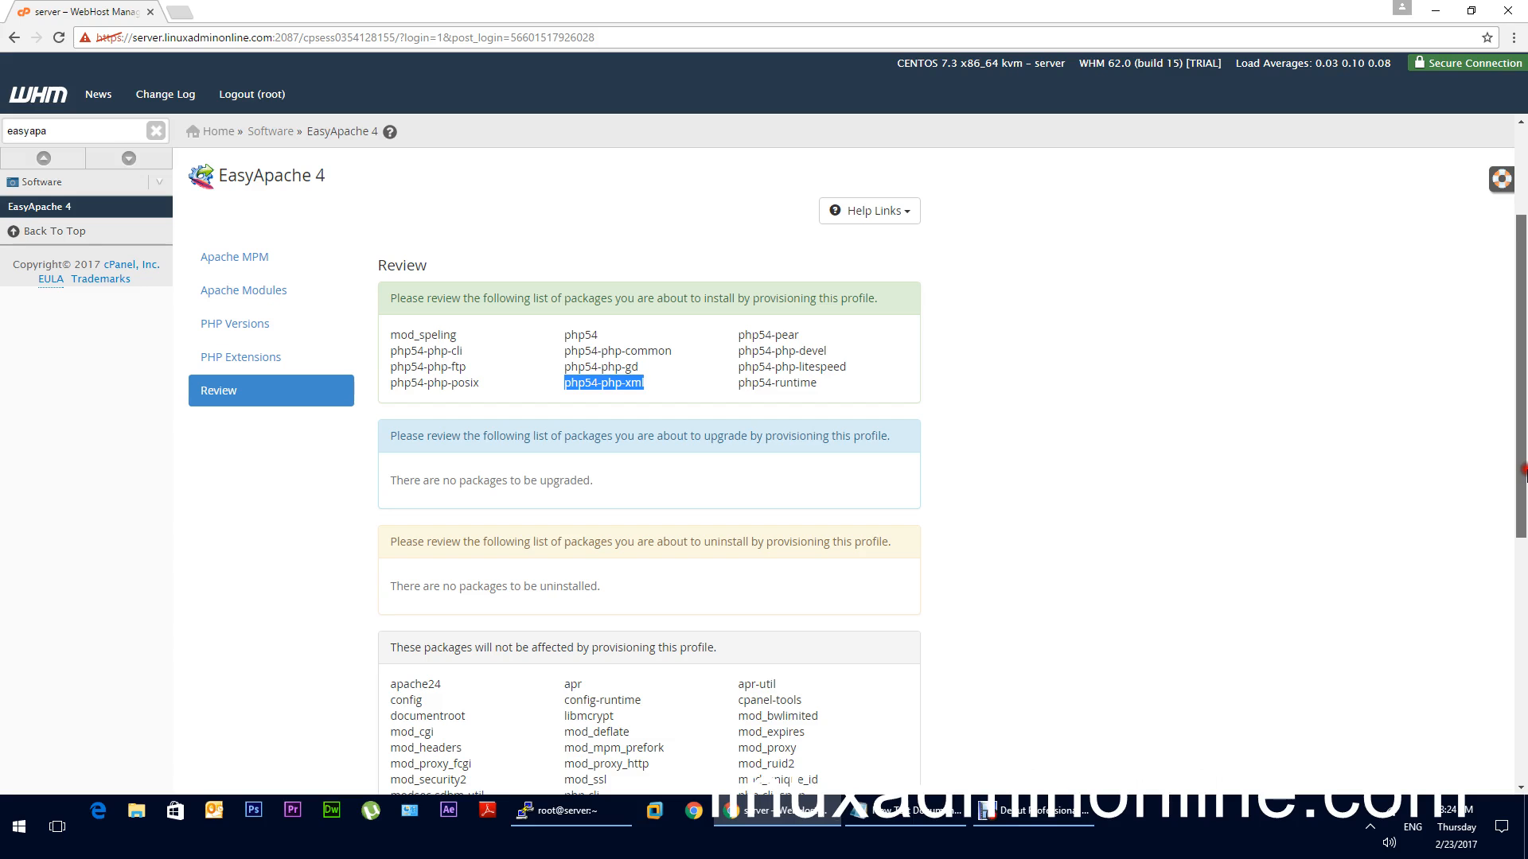
drag(1523, 474, 1523, 606)
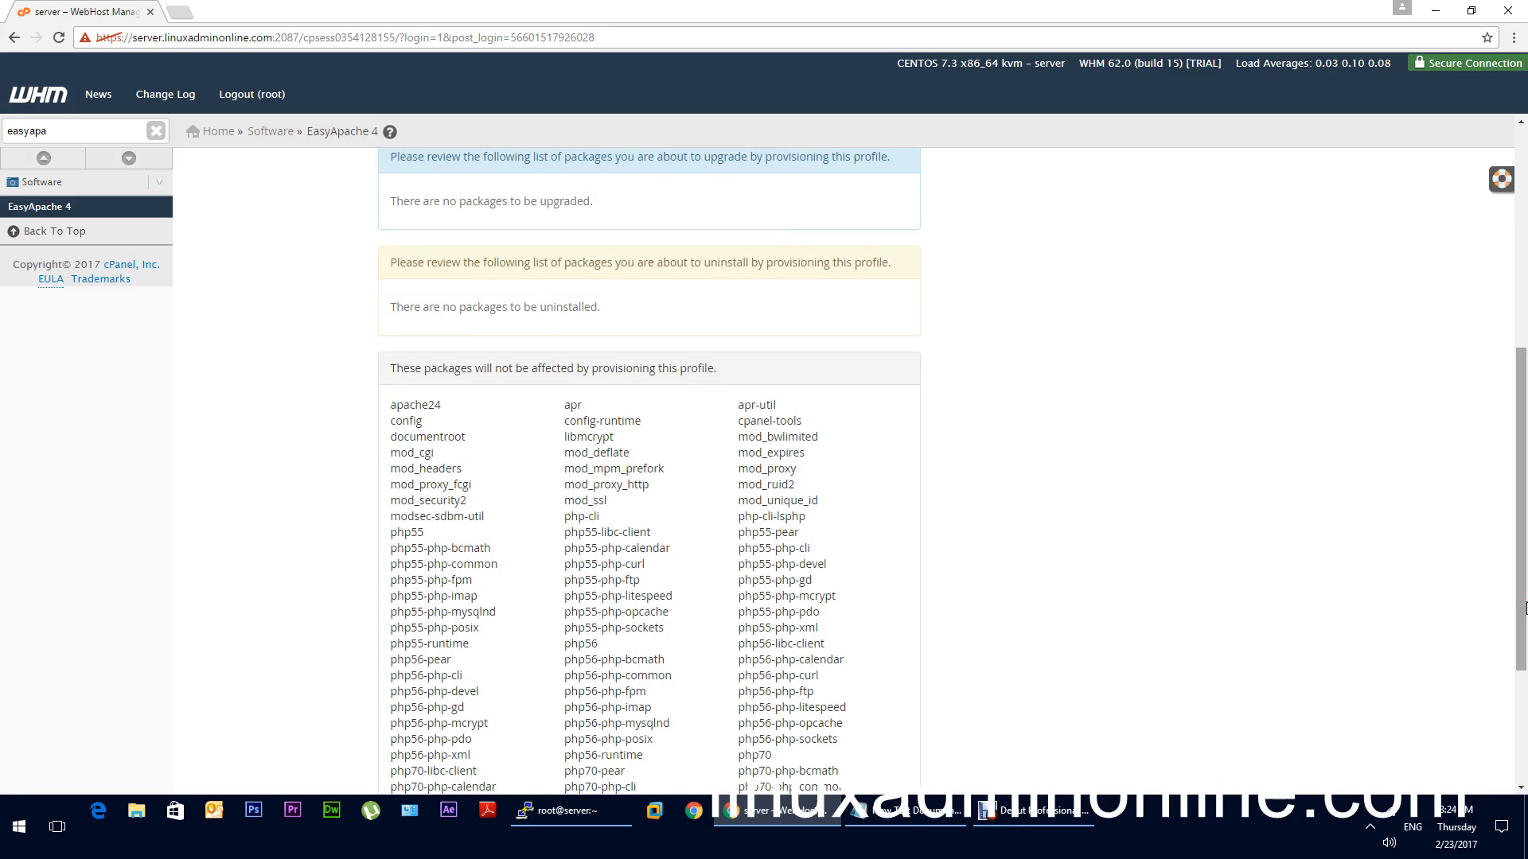
drag(1522, 606, 1525, 608)
drag(435, 302, 643, 314)
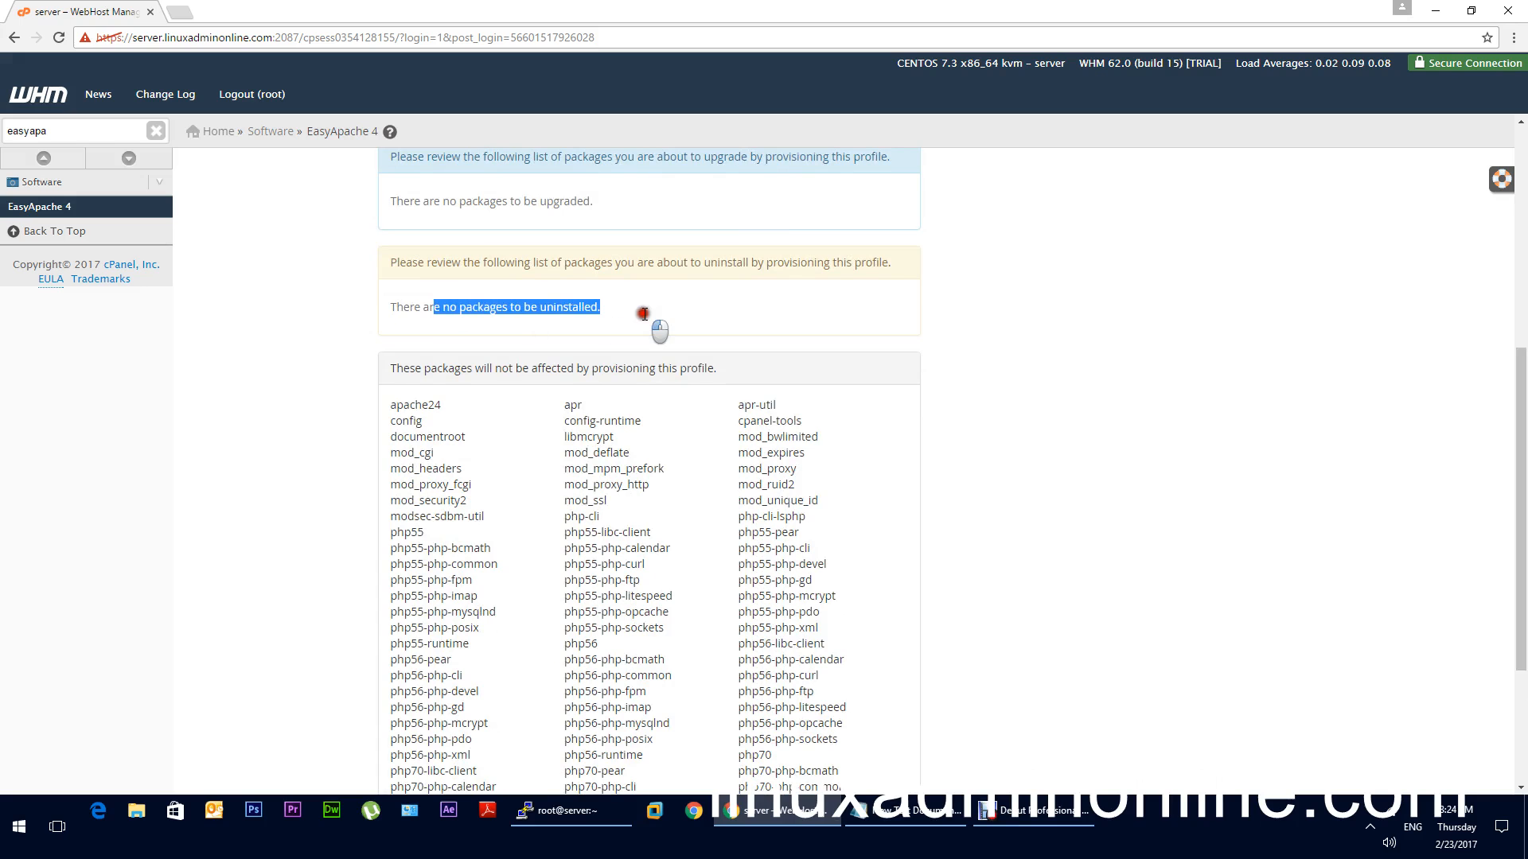
drag(459, 202, 641, 207)
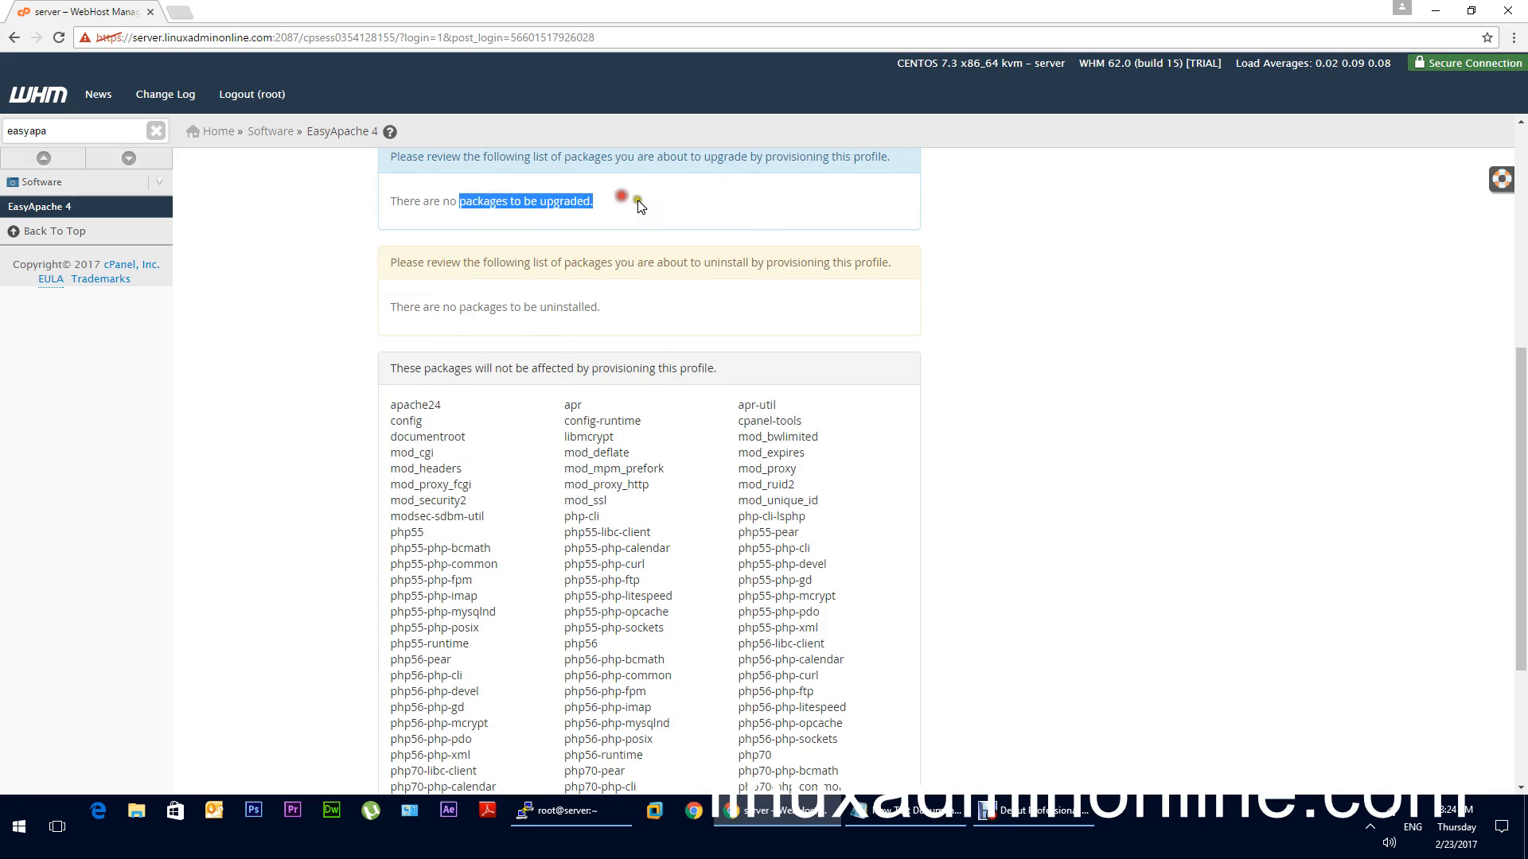
drag(1522, 509, 1524, 388)
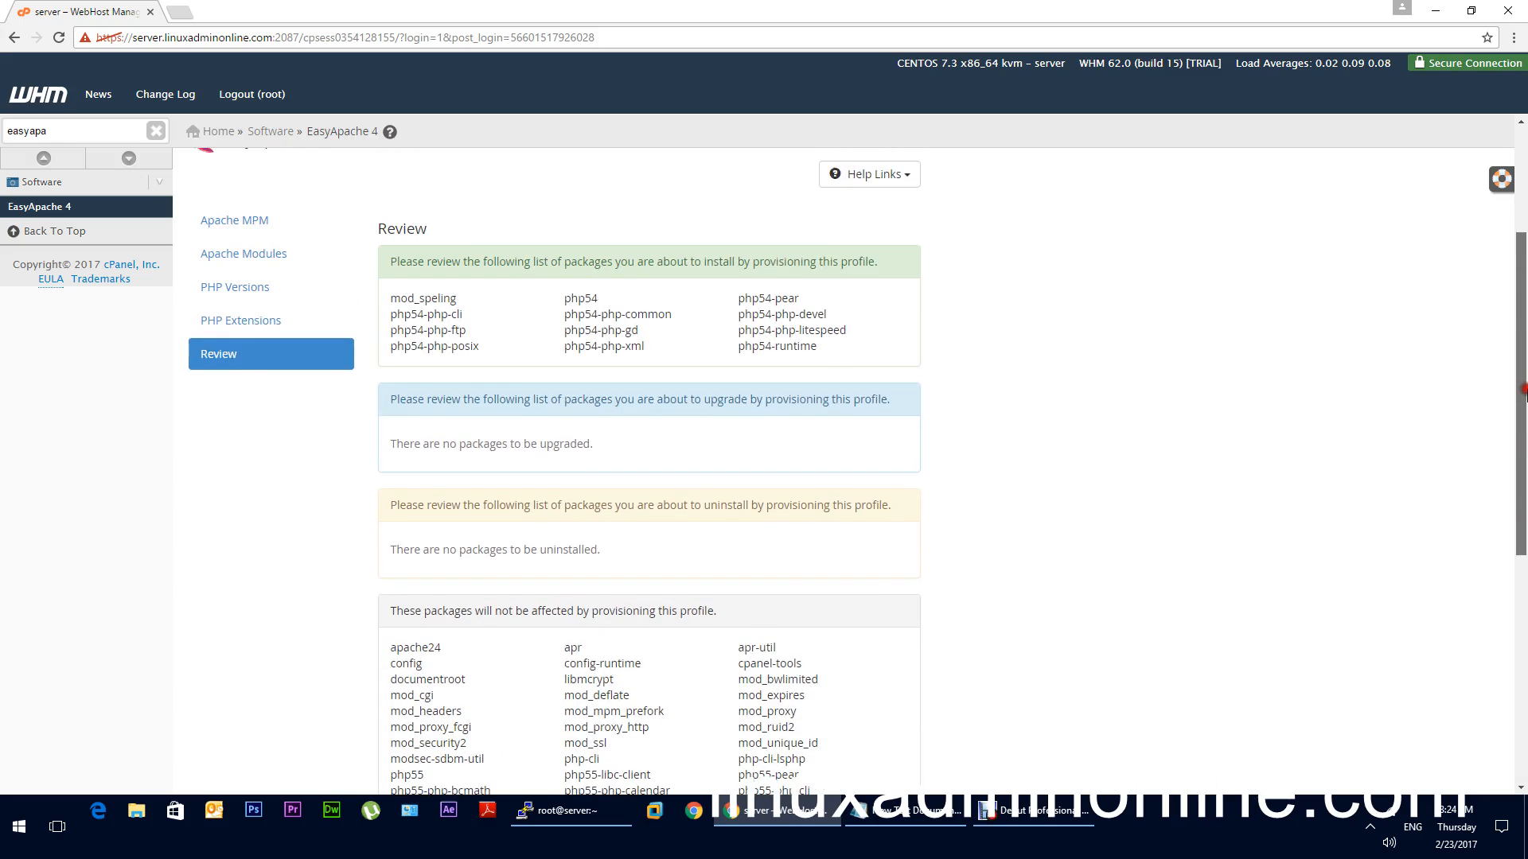
drag(385, 297, 867, 351)
Step: Provision the customized profile with mod_speling, php54 and its extensions, and close the completed provision log
drag(1523, 370, 1524, 605)
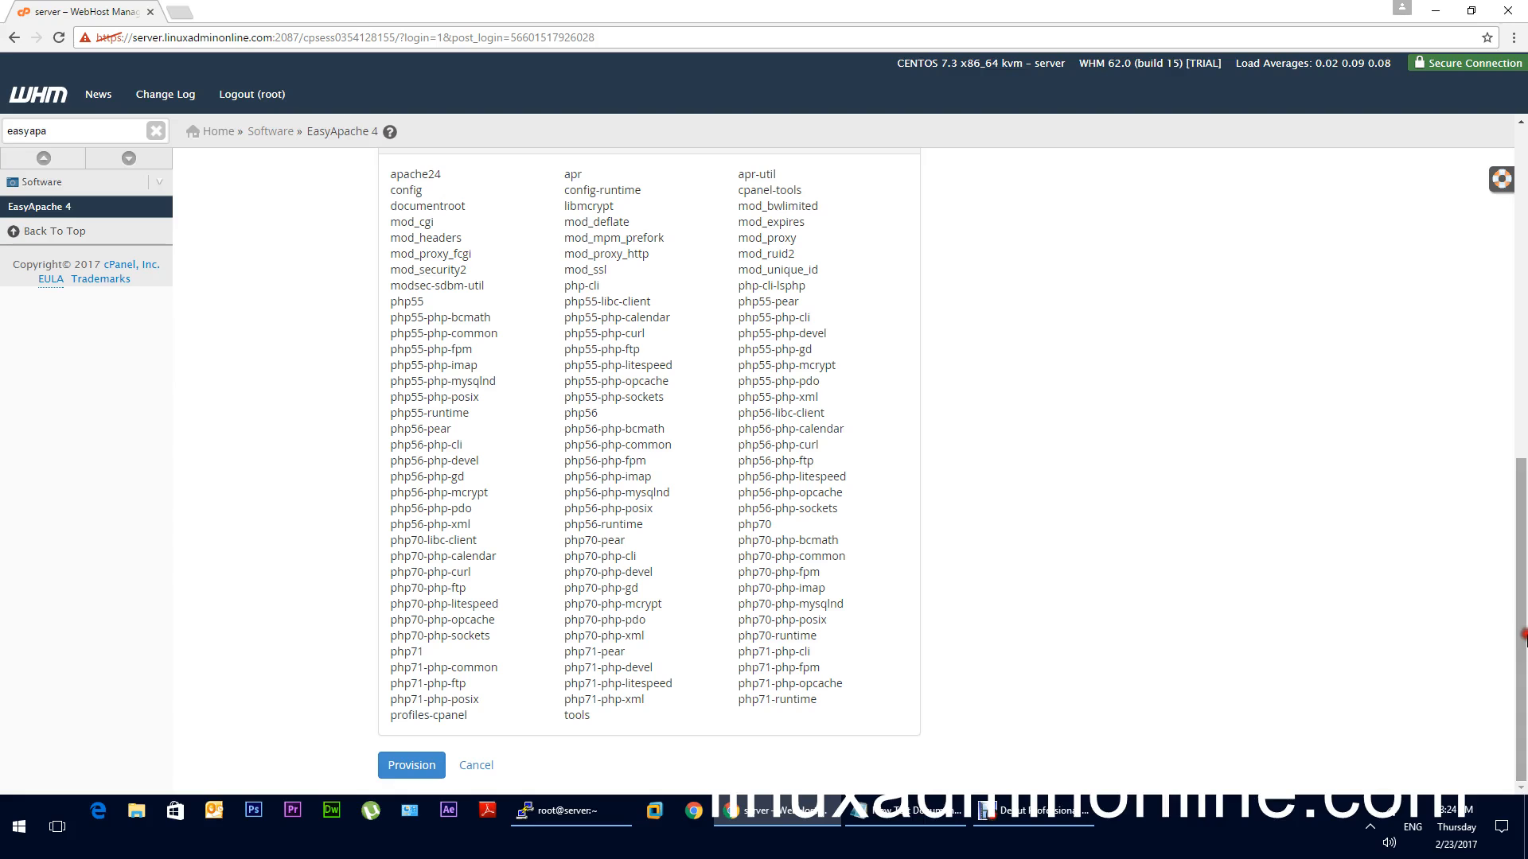
click(411, 767)
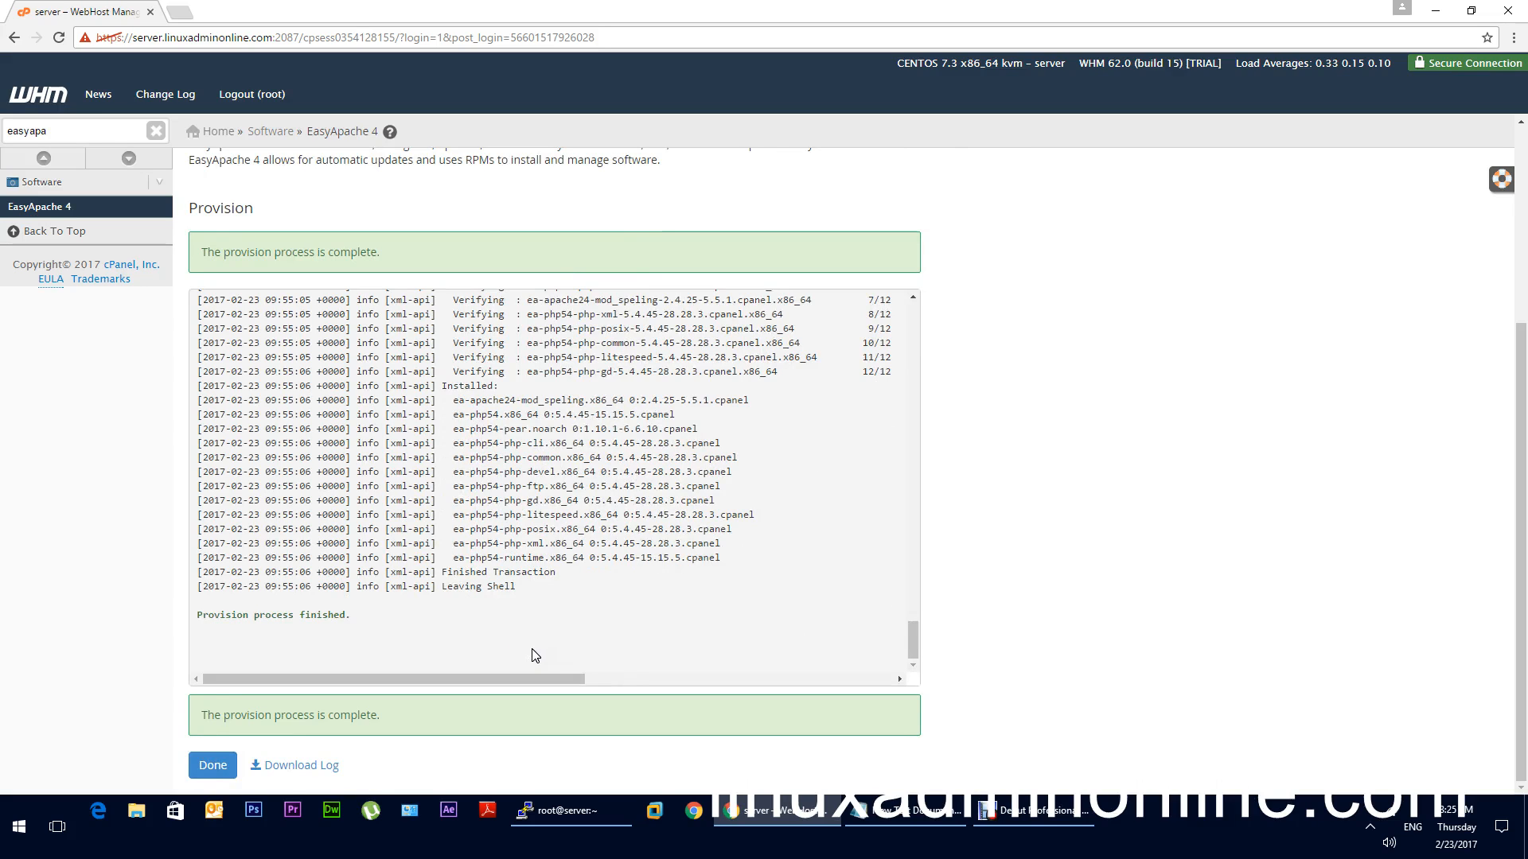
click(210, 764)
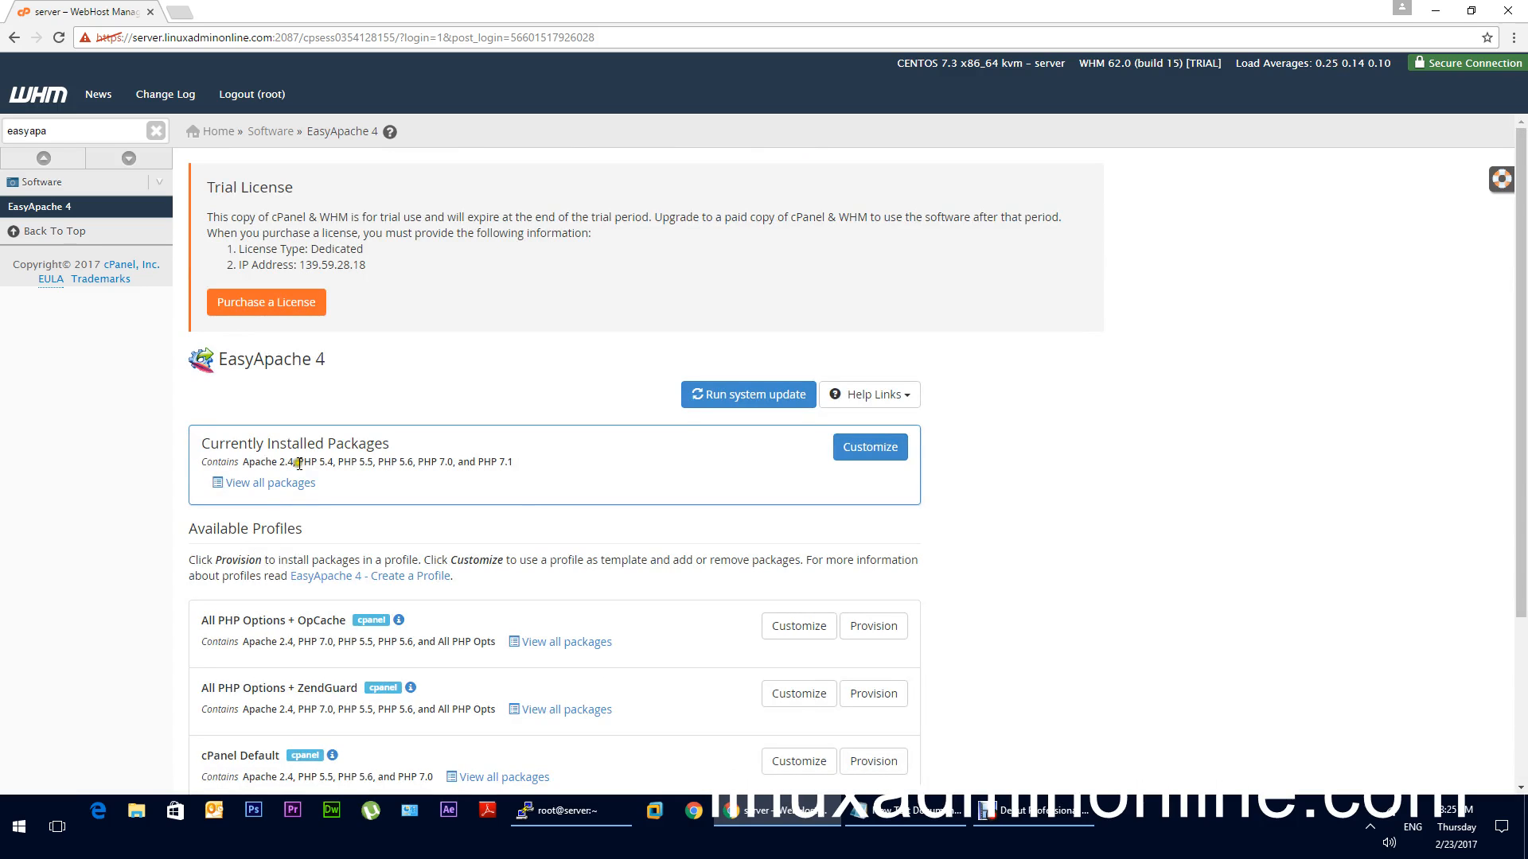
Step: View all currently installed packages, check for PHP 5.4, its php-gd extension and mod_speling, and close the list
drag(299, 462, 335, 462)
click(300, 486)
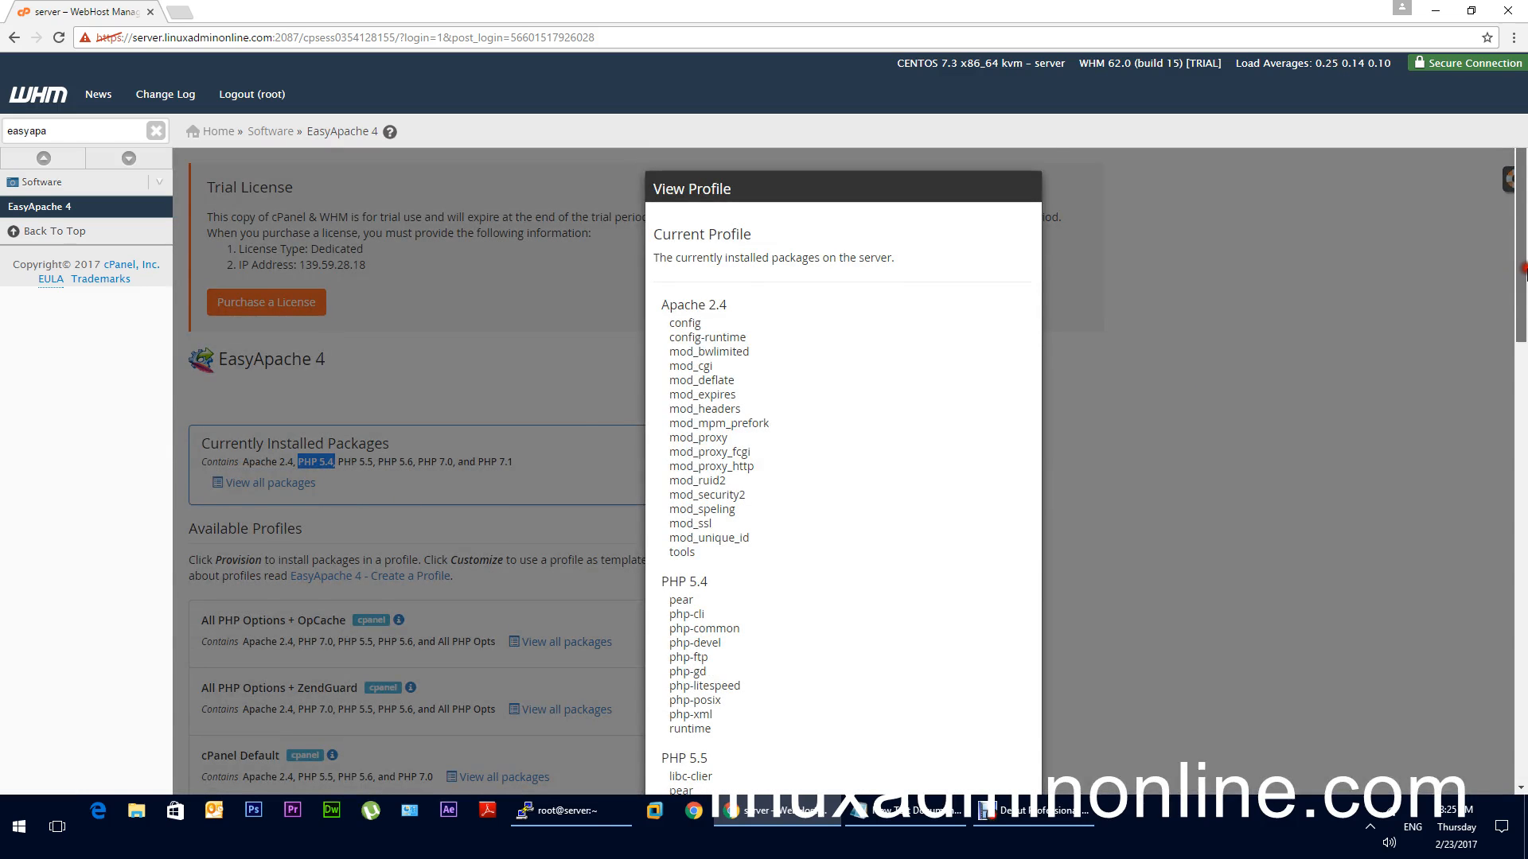
drag(1523, 270, 1523, 325)
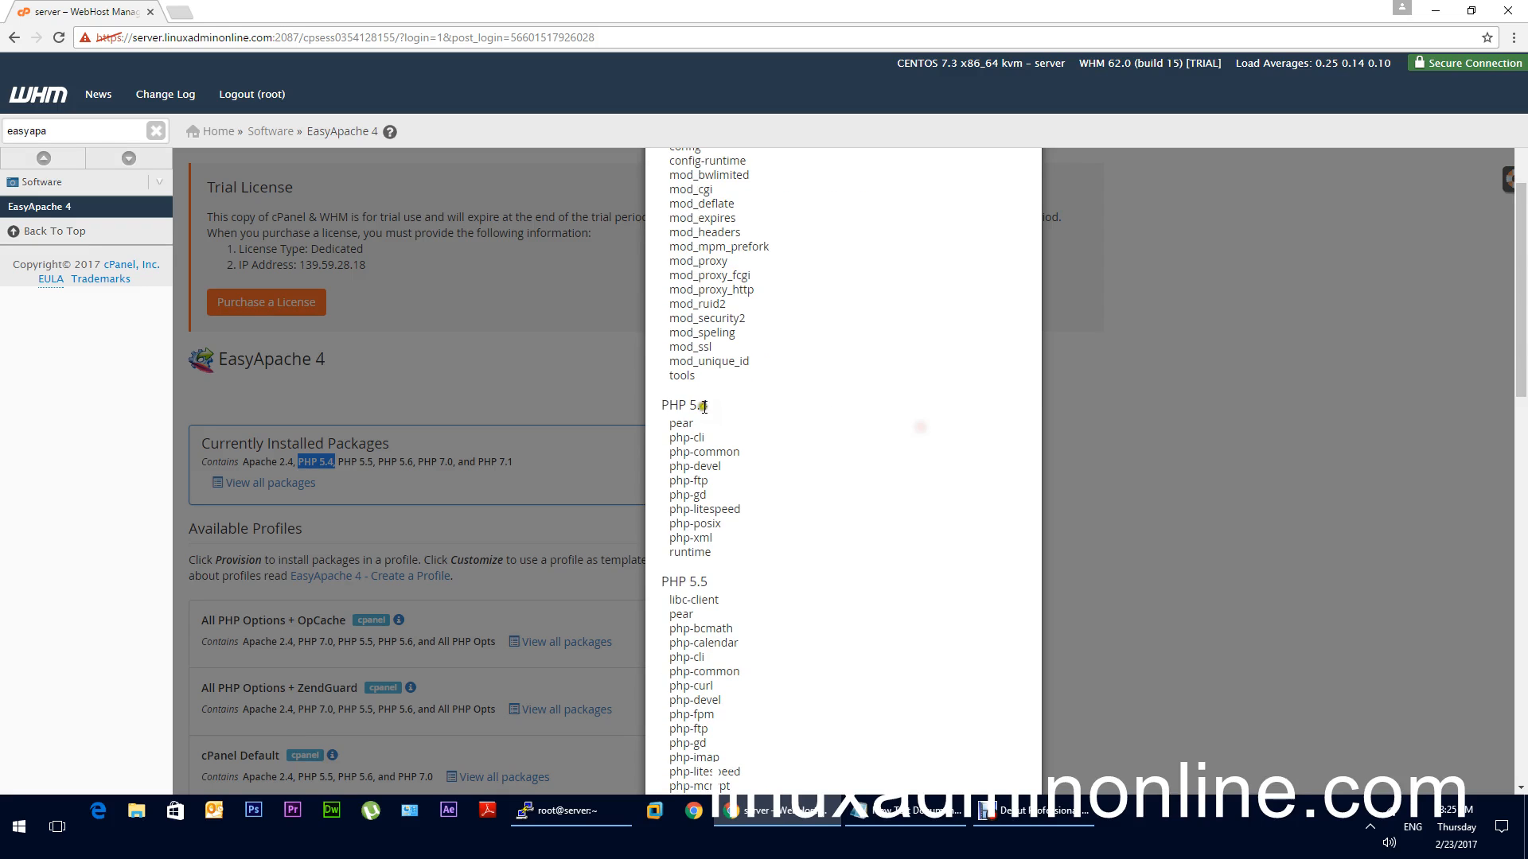
drag(661, 404, 719, 406)
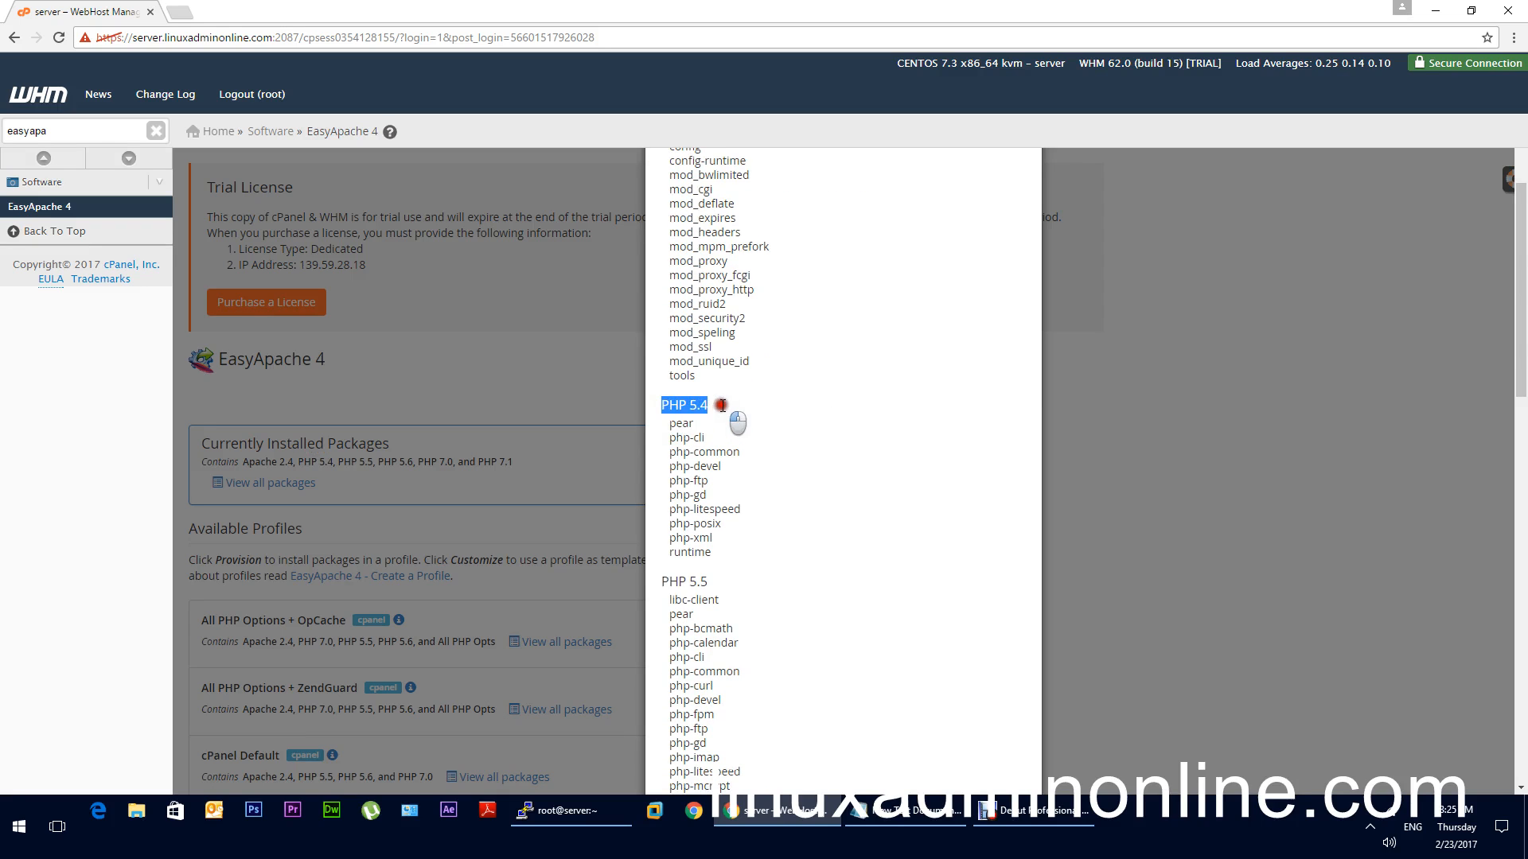
drag(671, 497, 710, 496)
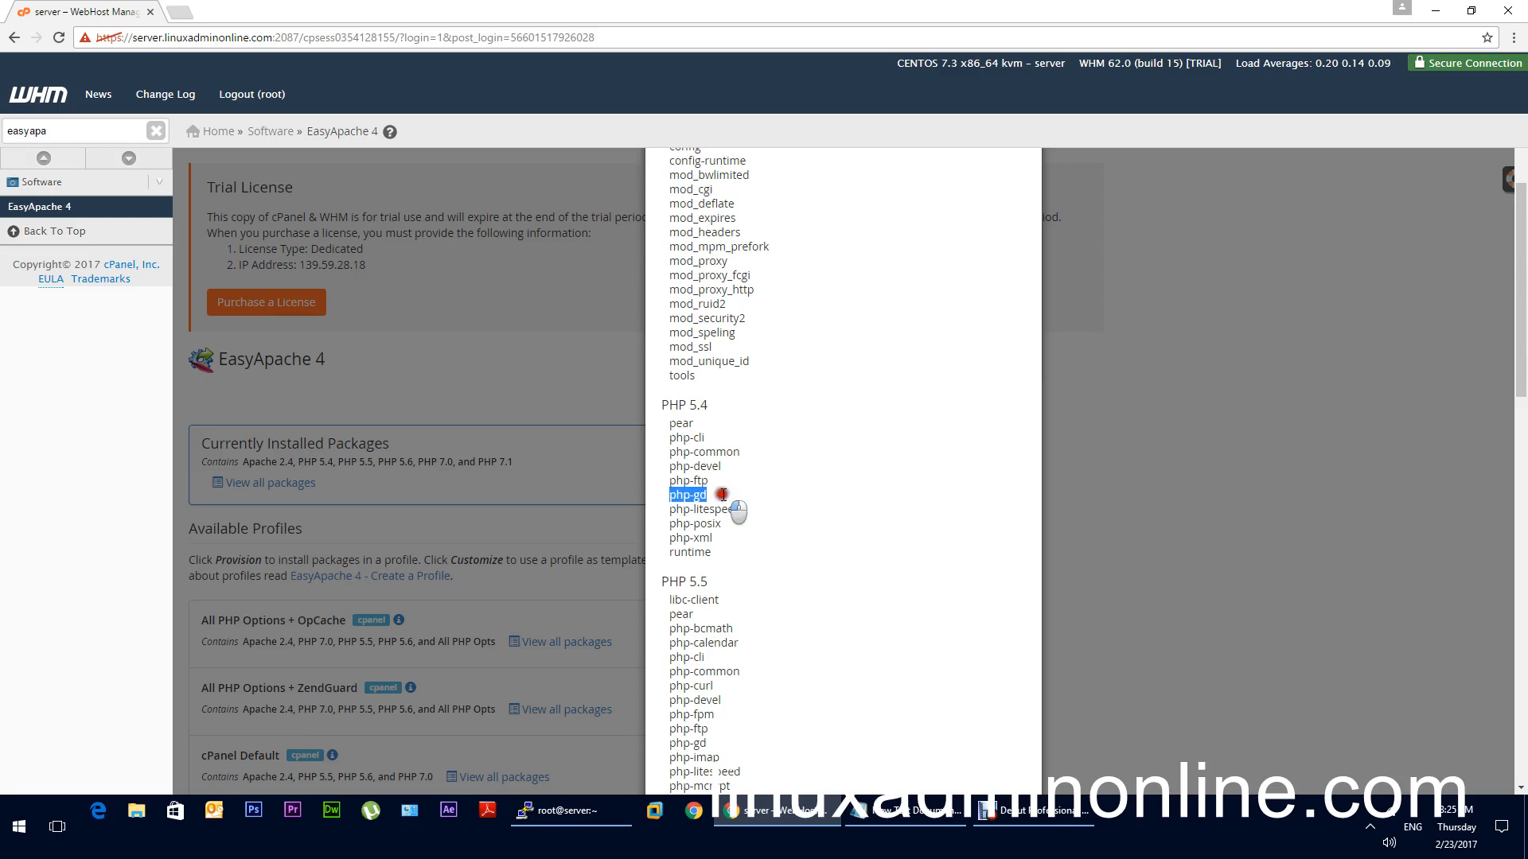
drag(1523, 305, 1524, 265)
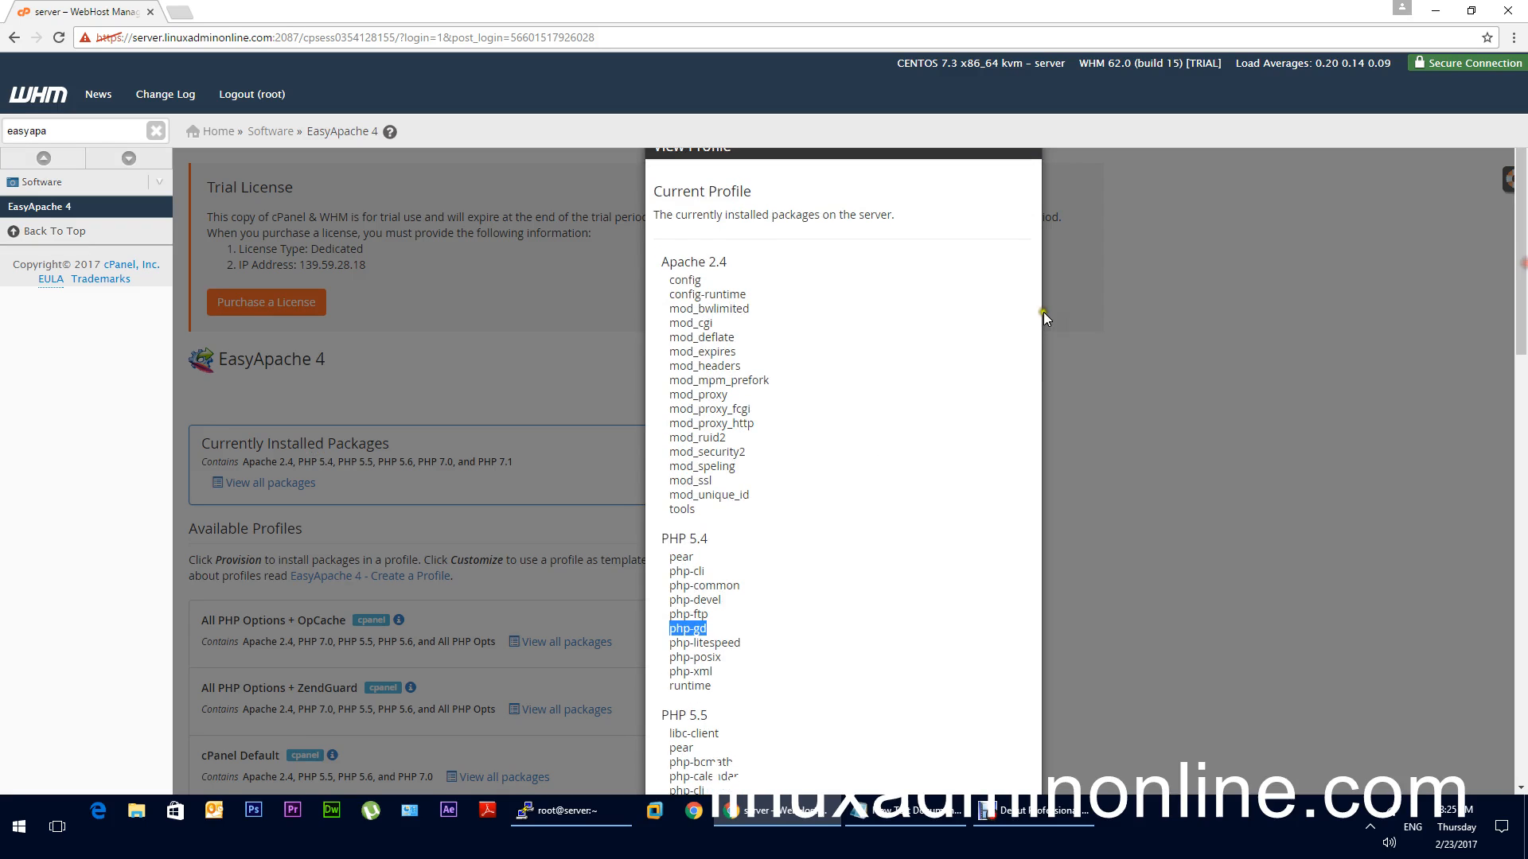
drag(671, 467, 745, 460)
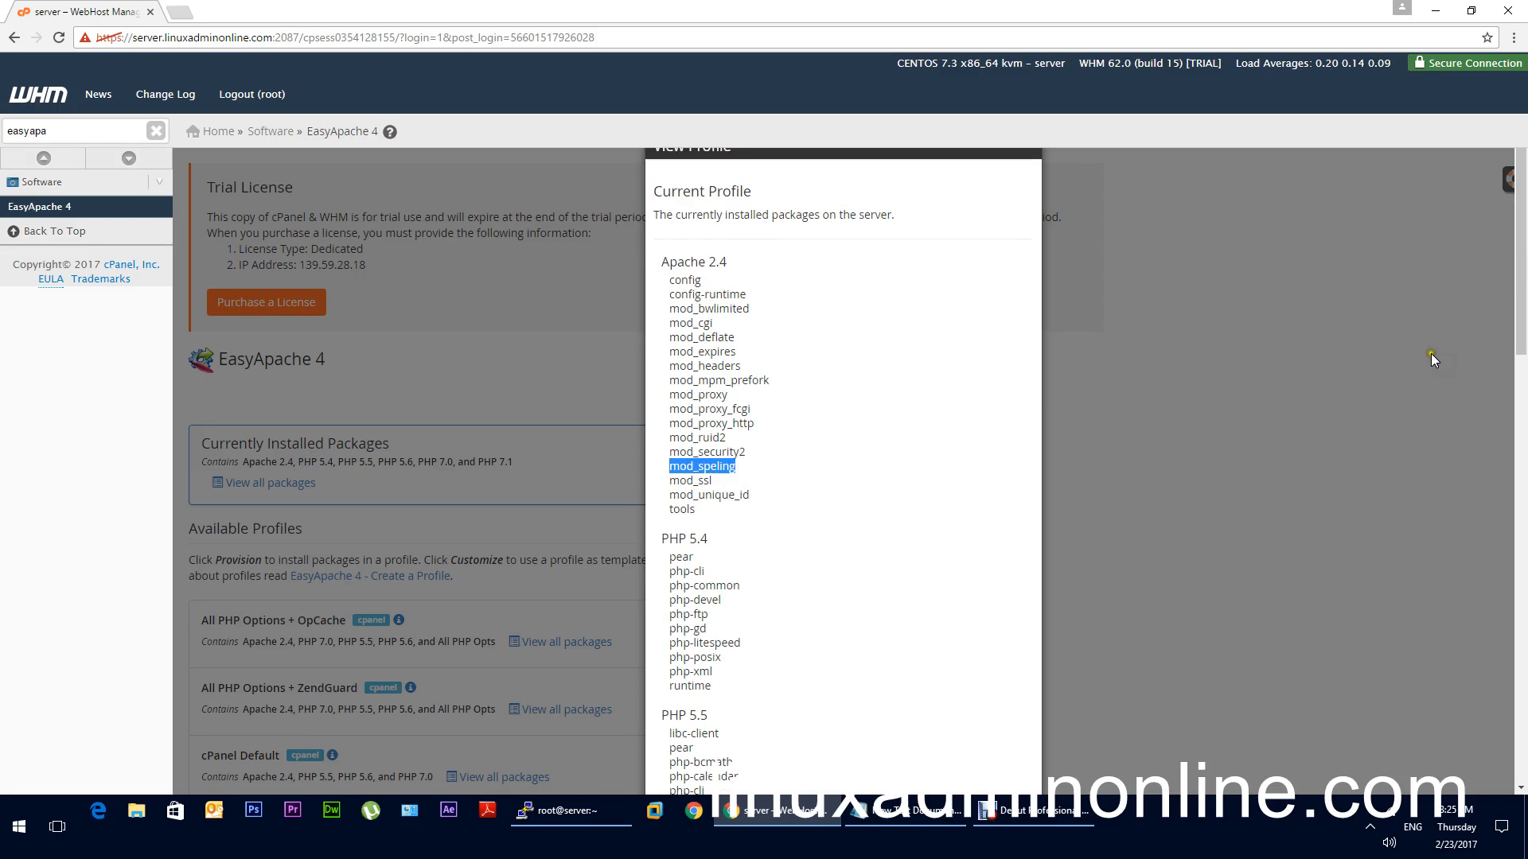
drag(1522, 351, 1523, 756)
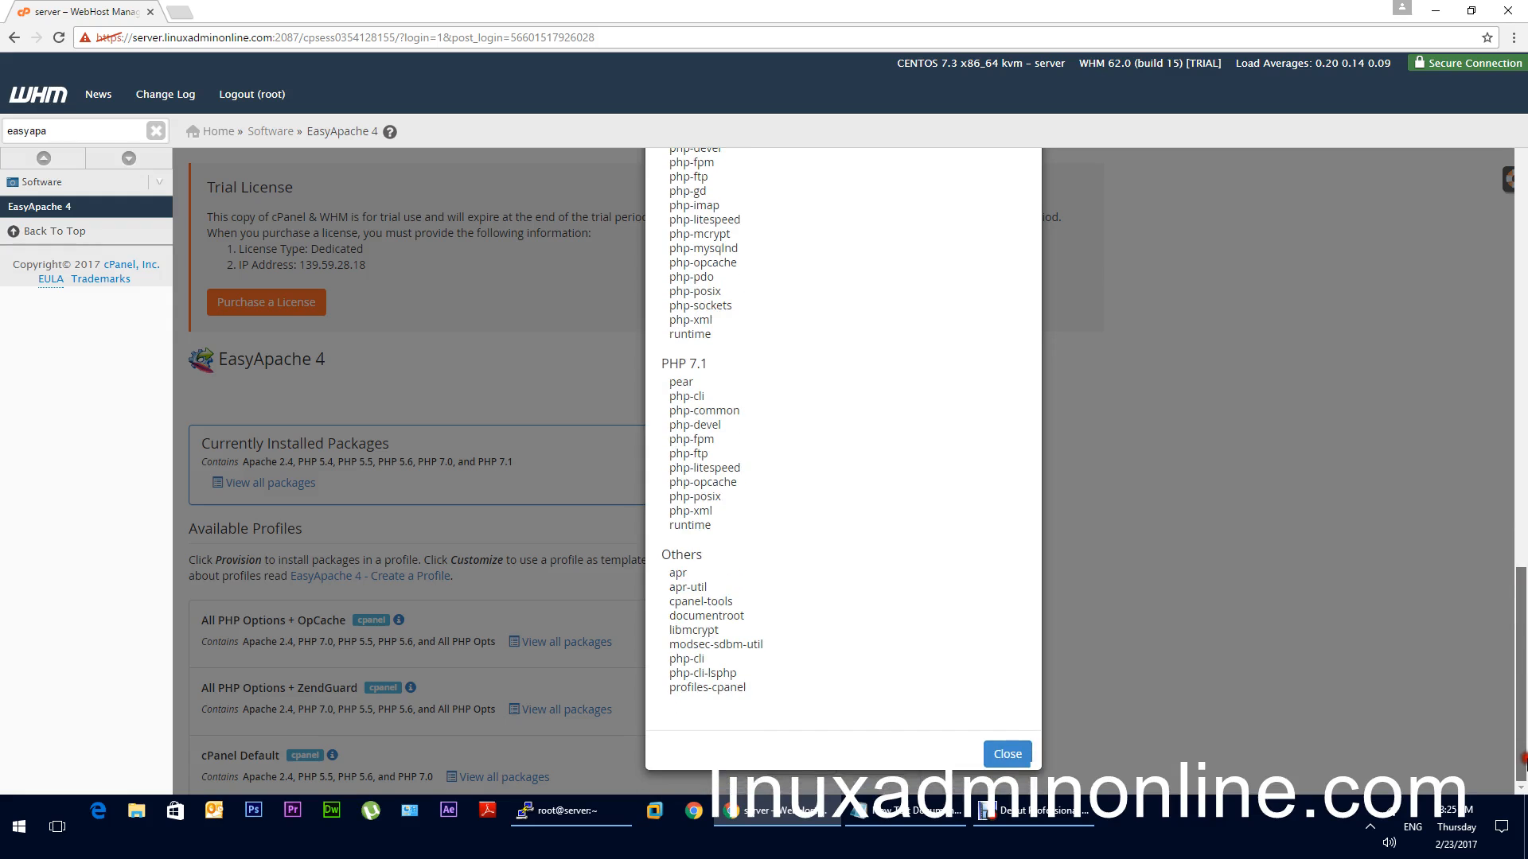
click(1005, 751)
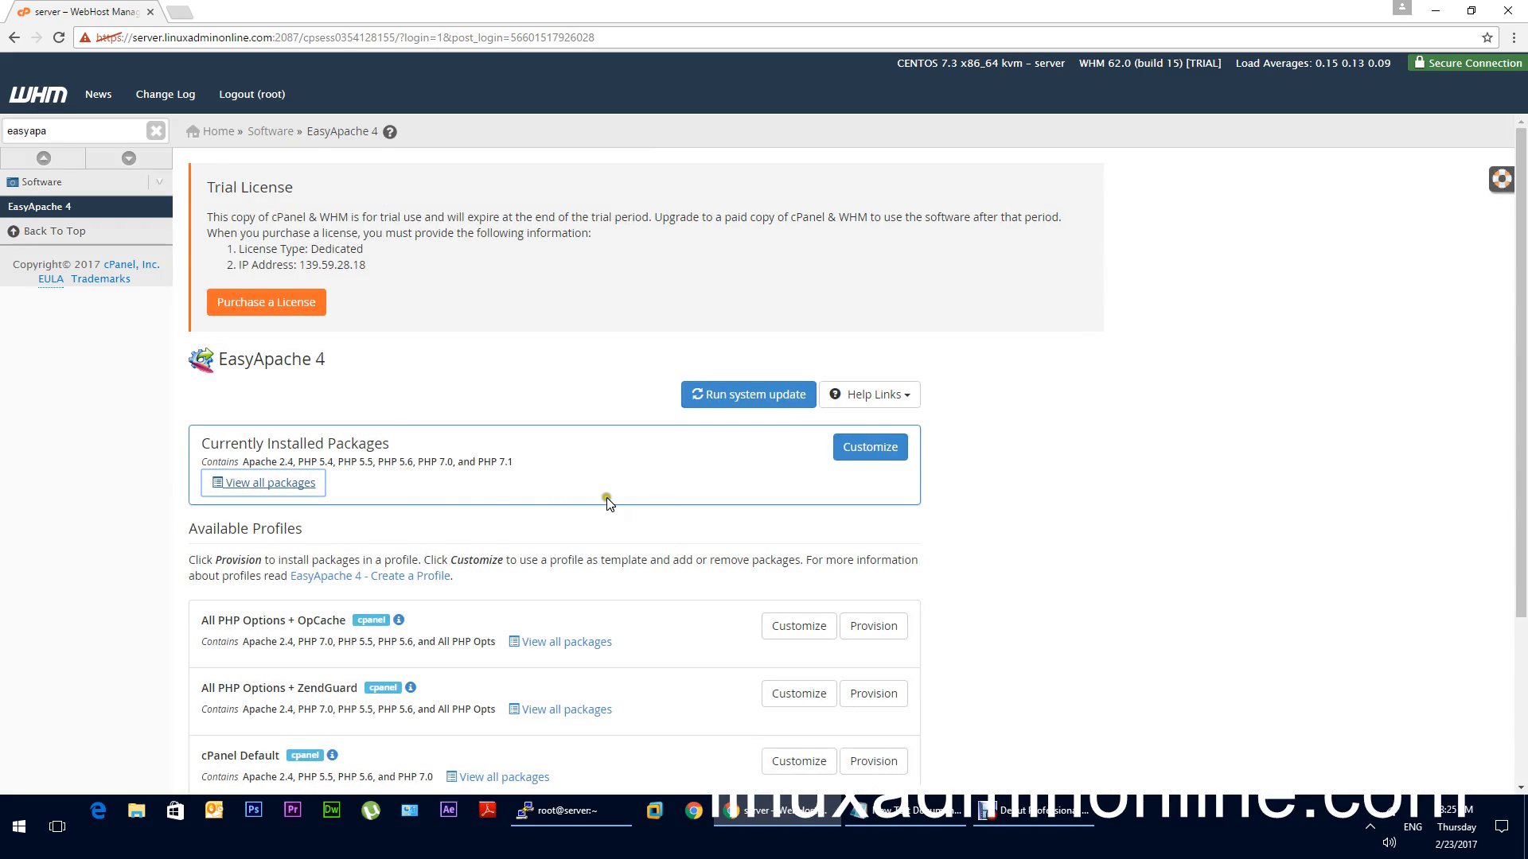
Step: Customize the currently installed packages and mark php54 for uninstallation among the PHP versions
click(872, 453)
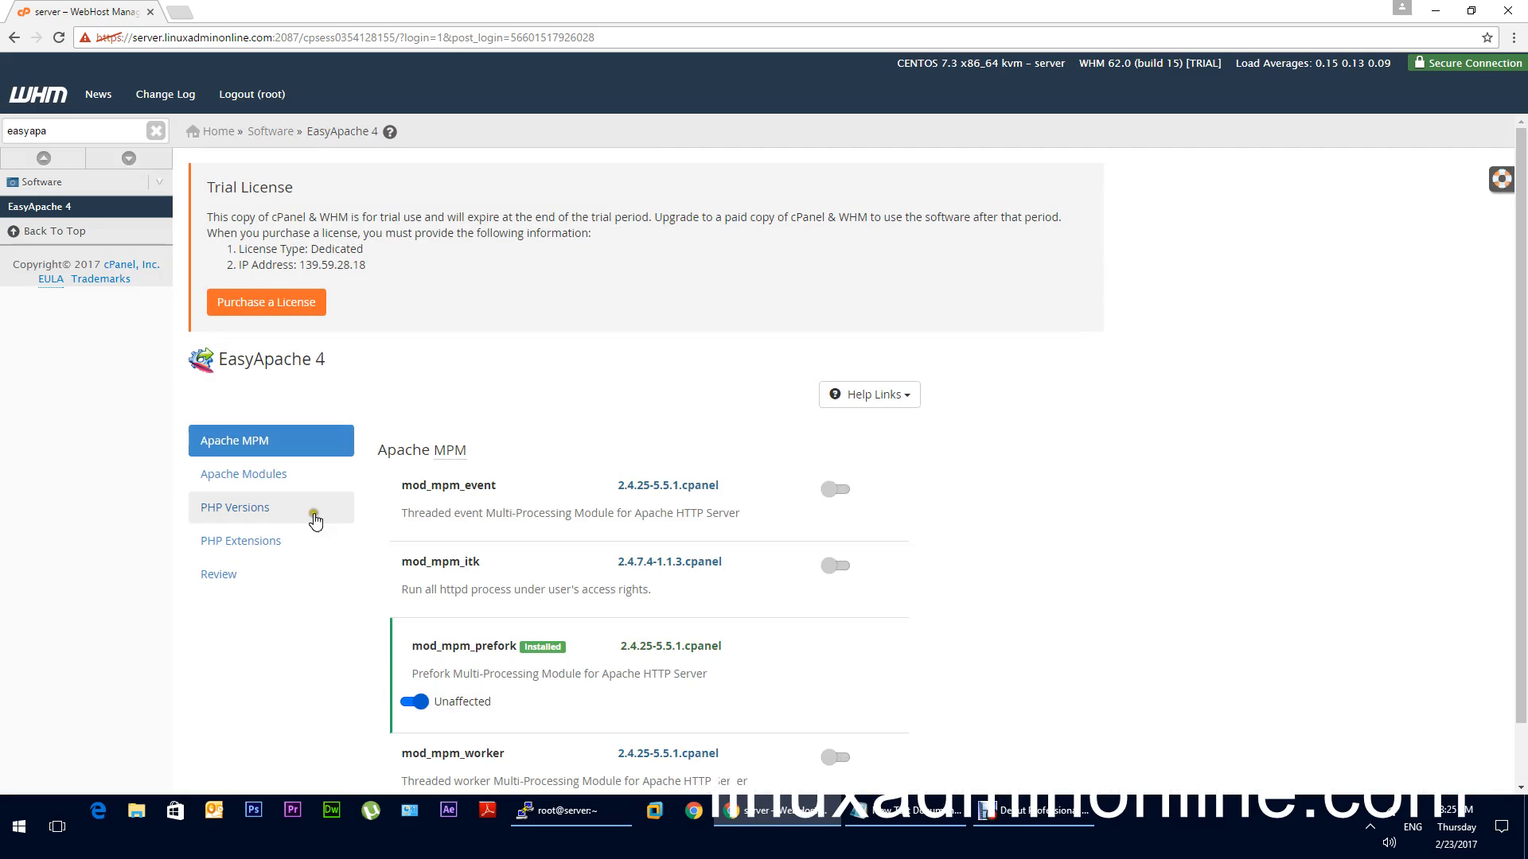
click(288, 519)
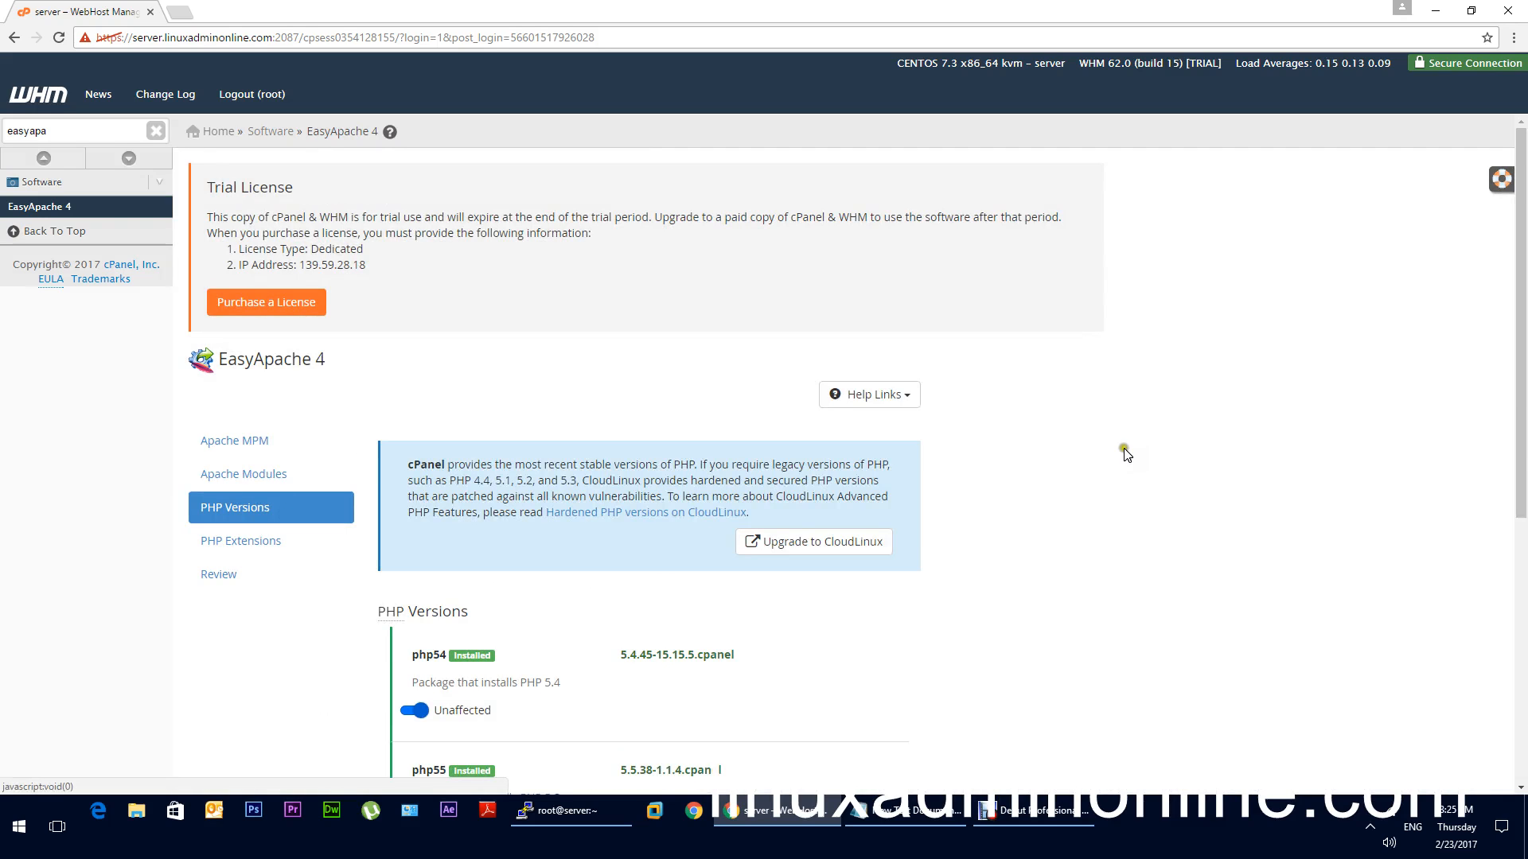
scroll(1126, 451, down, 3)
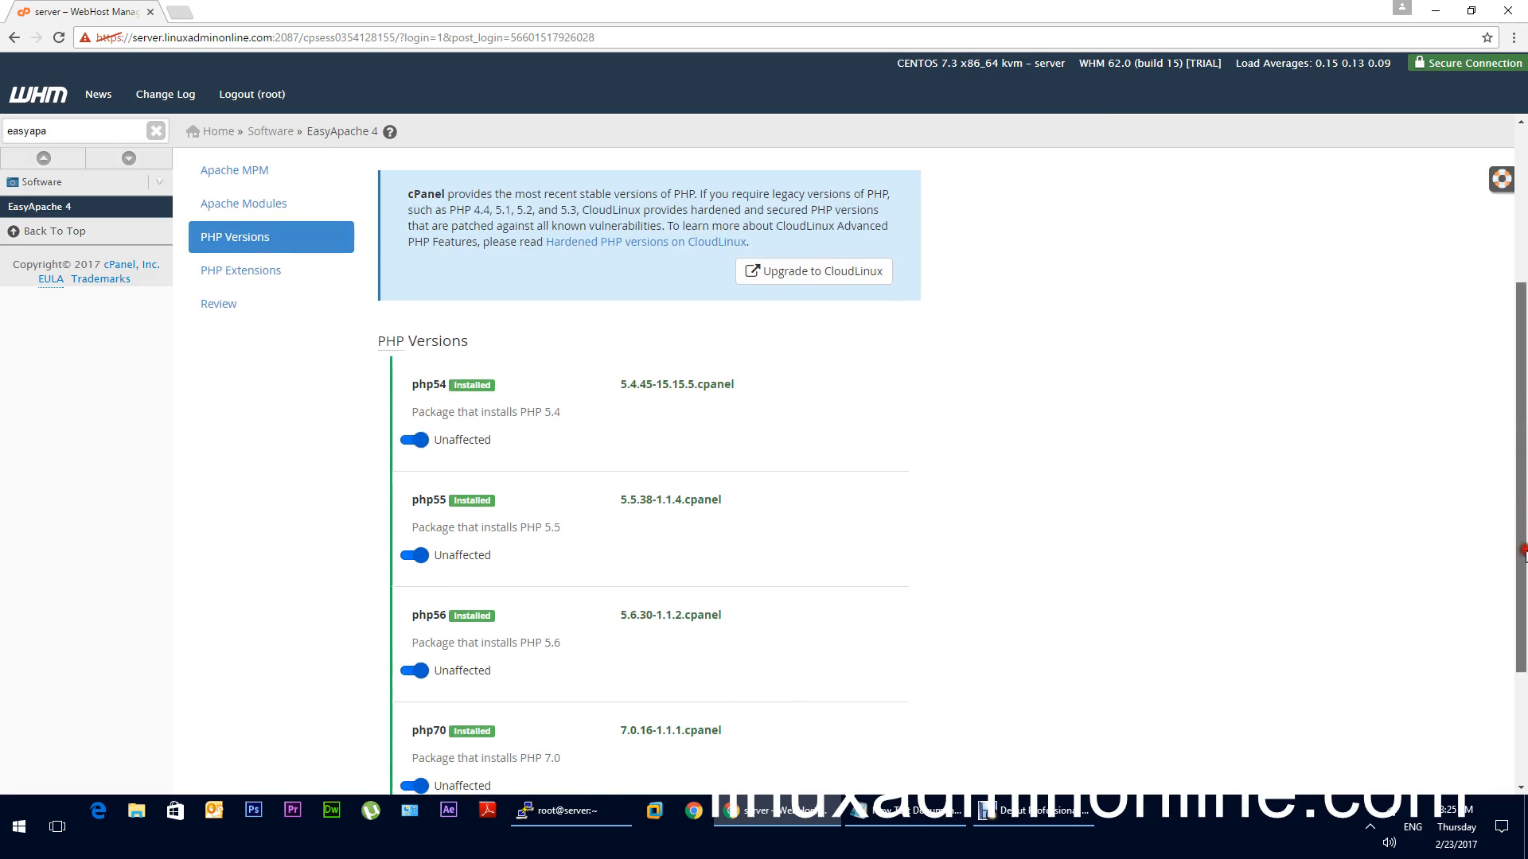
click(412, 442)
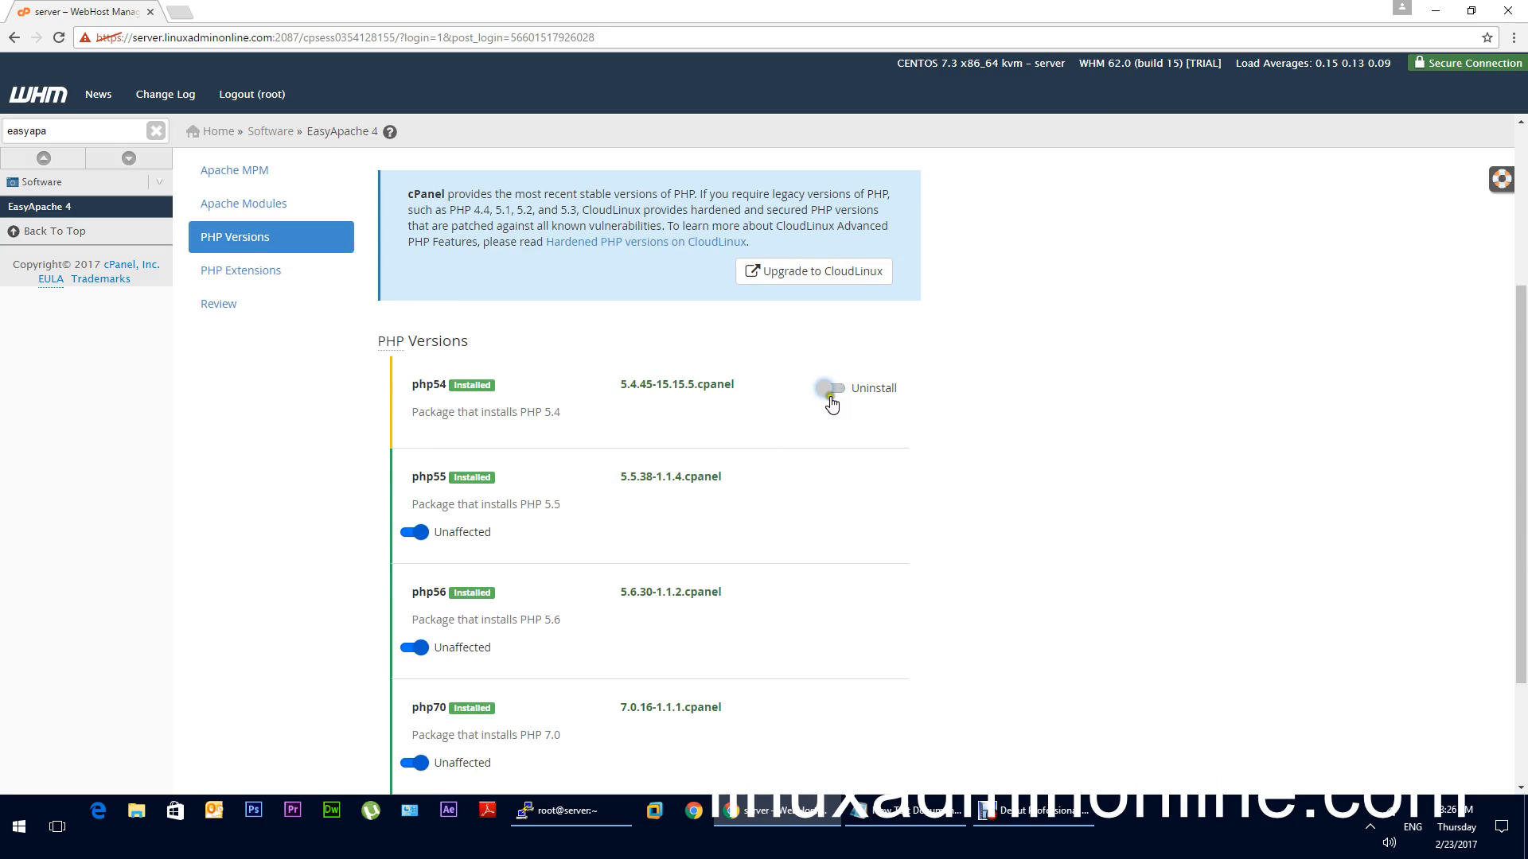
scroll(1524, 368, down, 2)
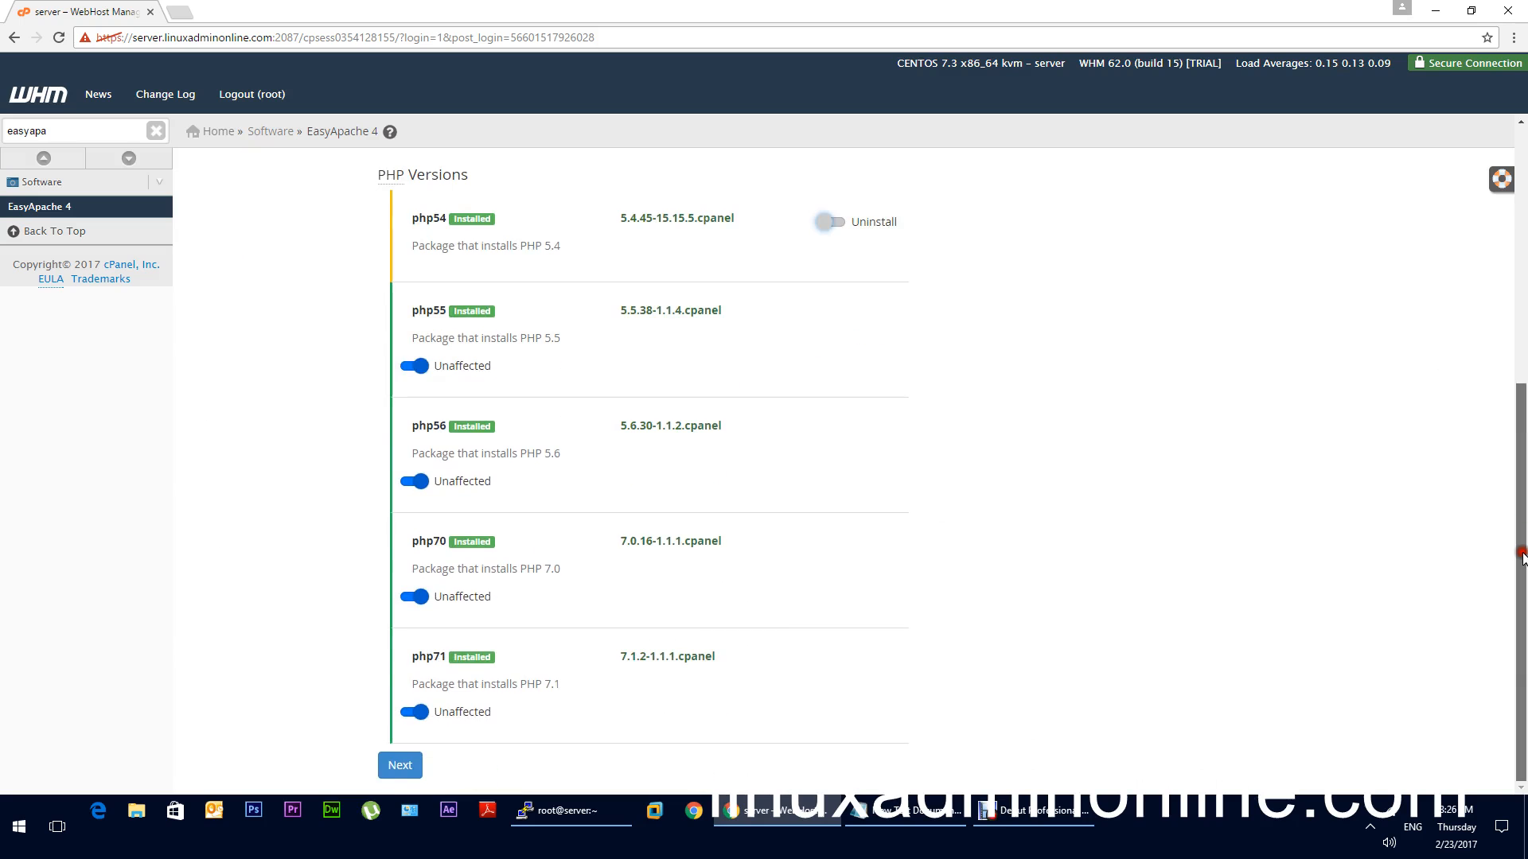
Step: Continue past the PHP extensions without changes to the review and check the php54 packages listed for uninstallation
click(400, 766)
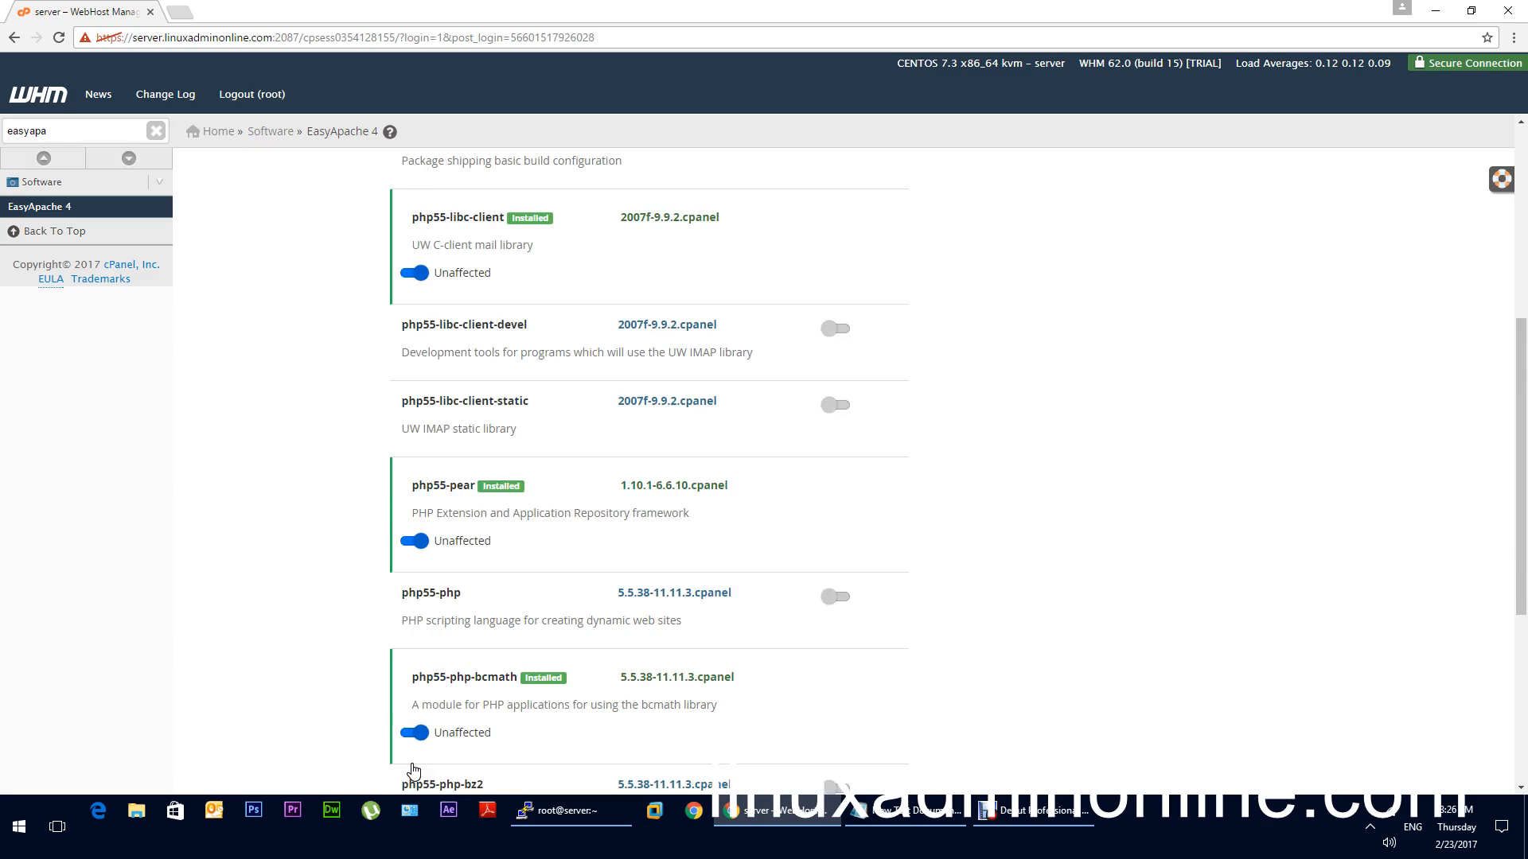
scroll(1484, 354, down, 5)
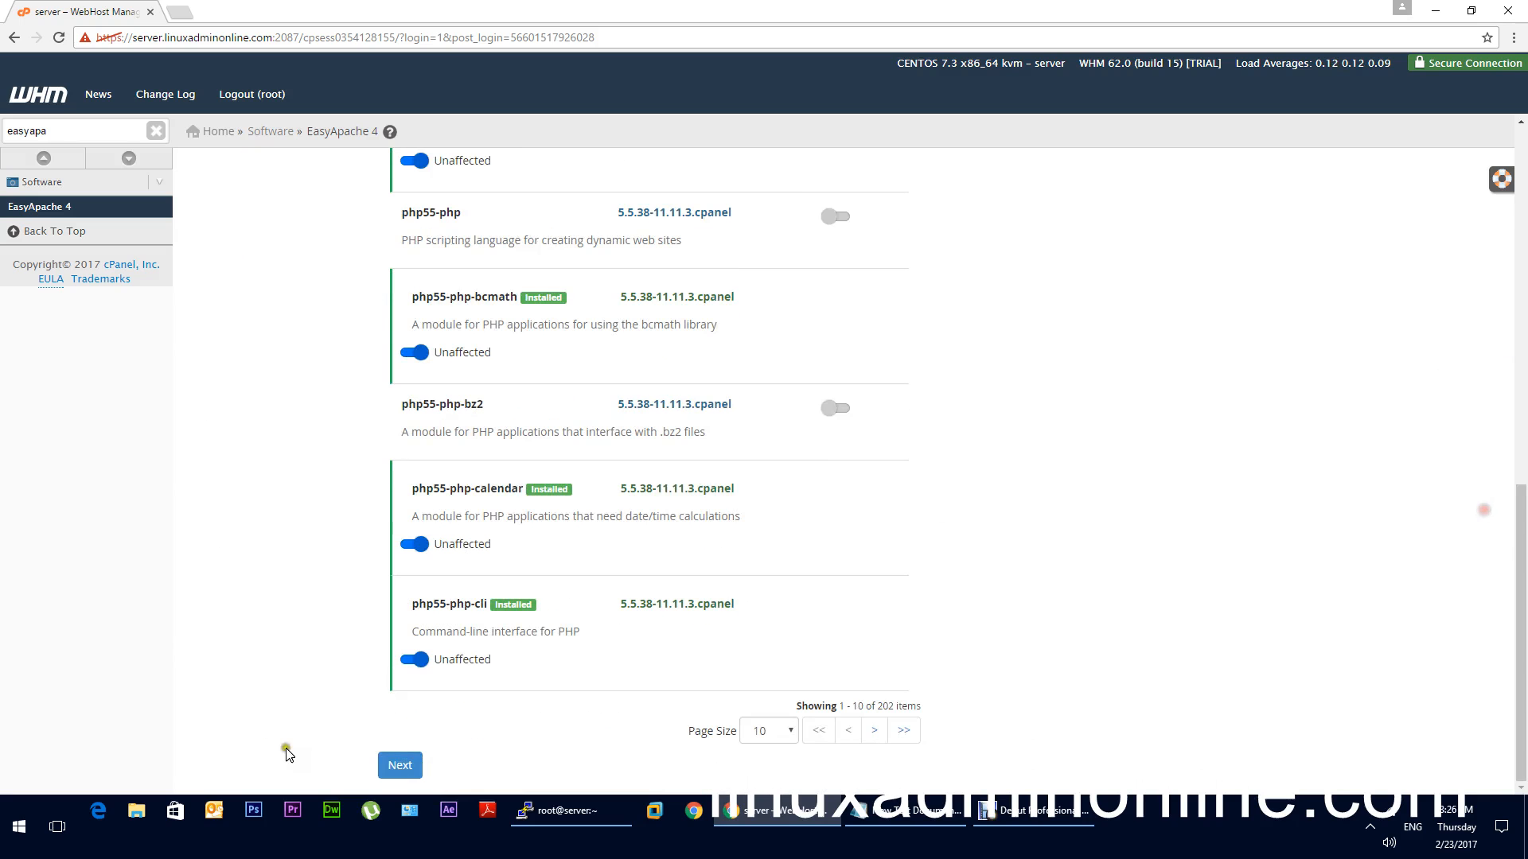
click(401, 766)
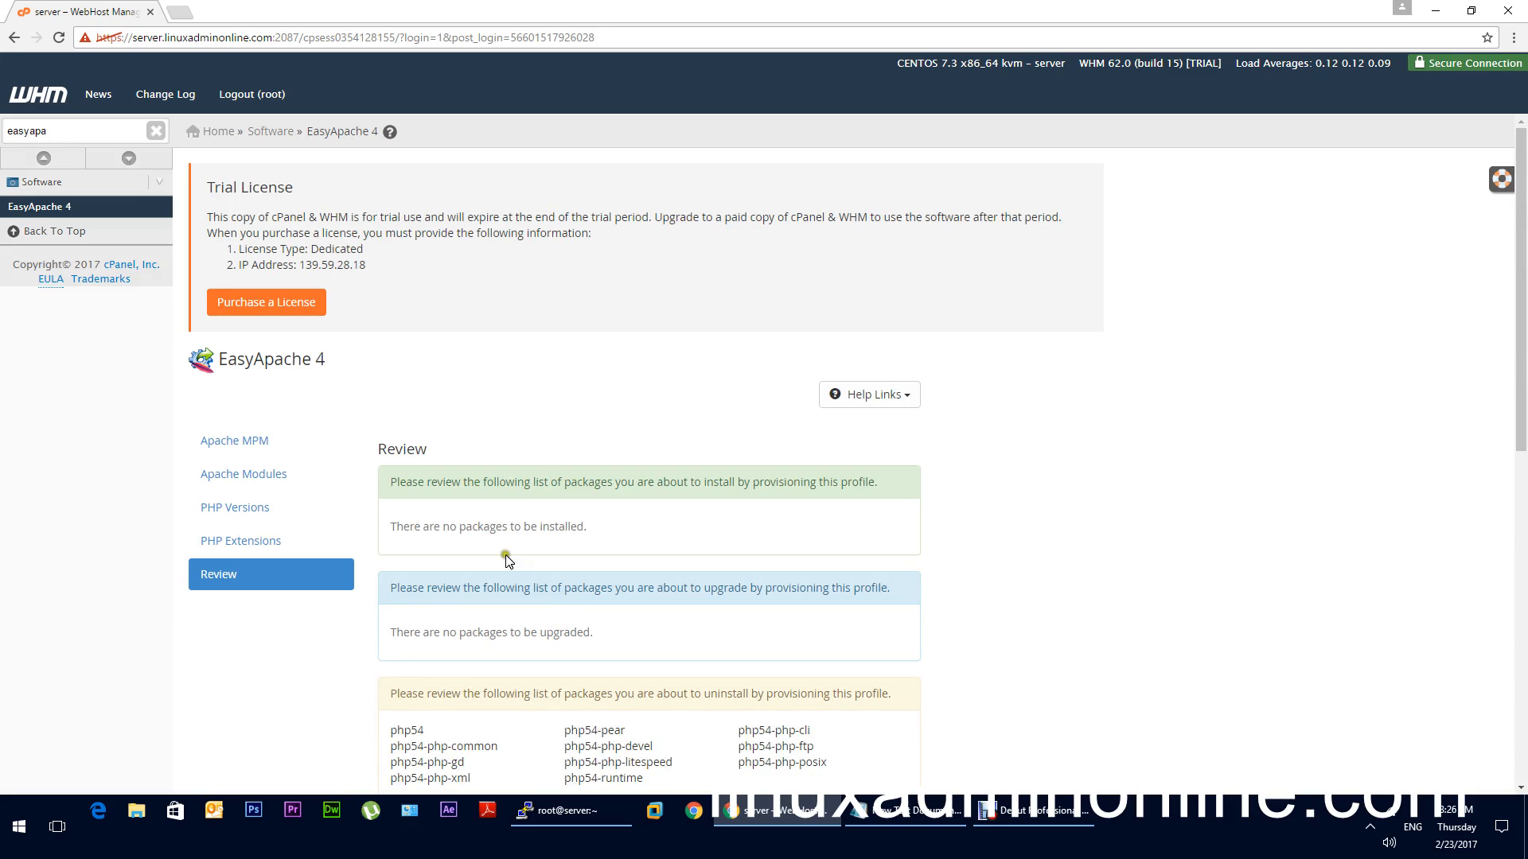
drag(1522, 415, 1523, 488)
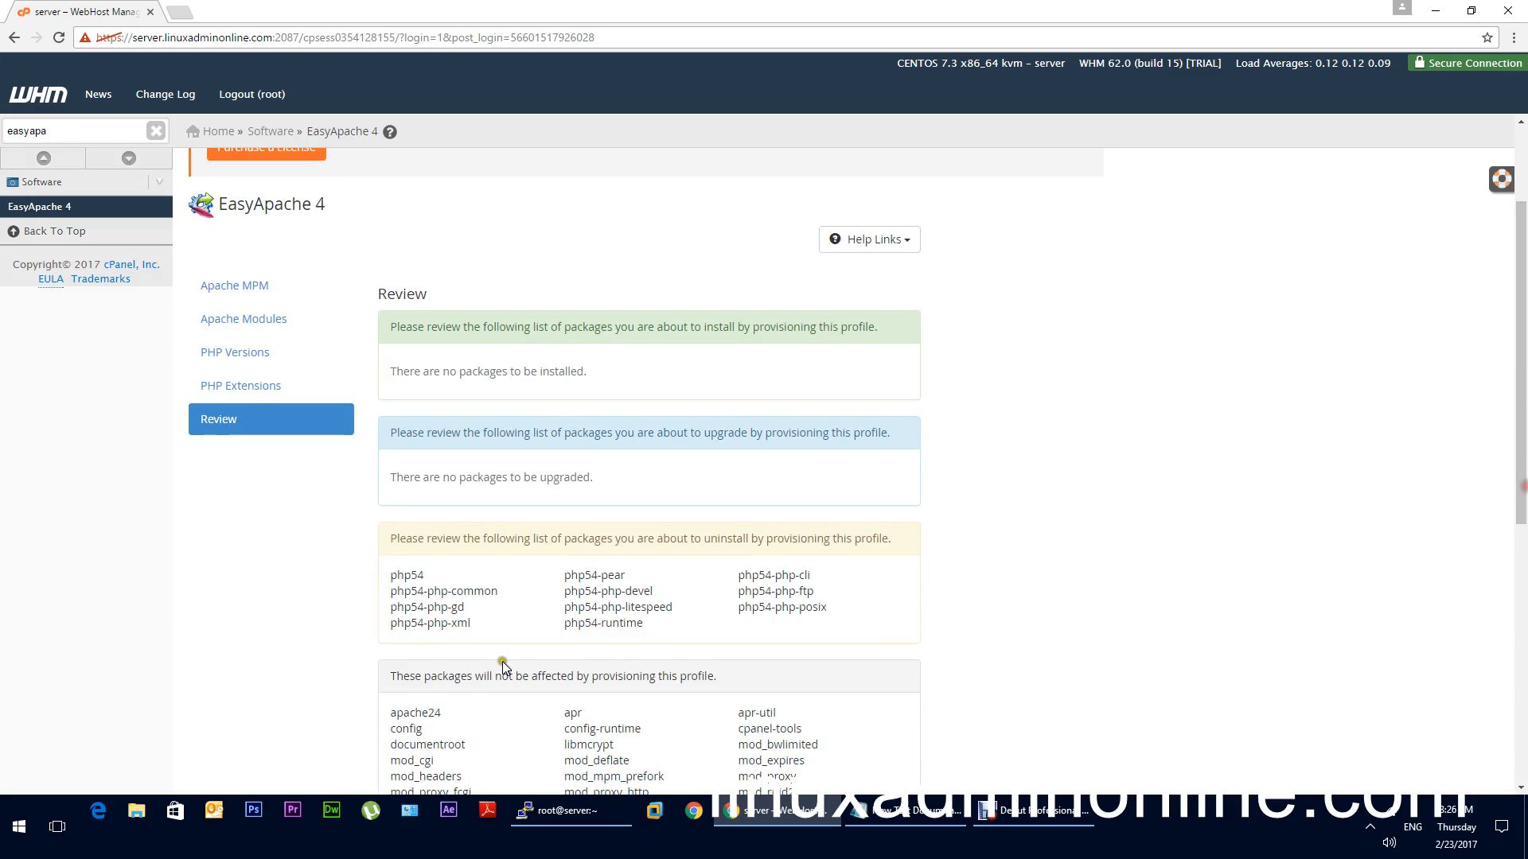
drag(386, 576, 428, 570)
click(599, 603)
drag(563, 574, 707, 623)
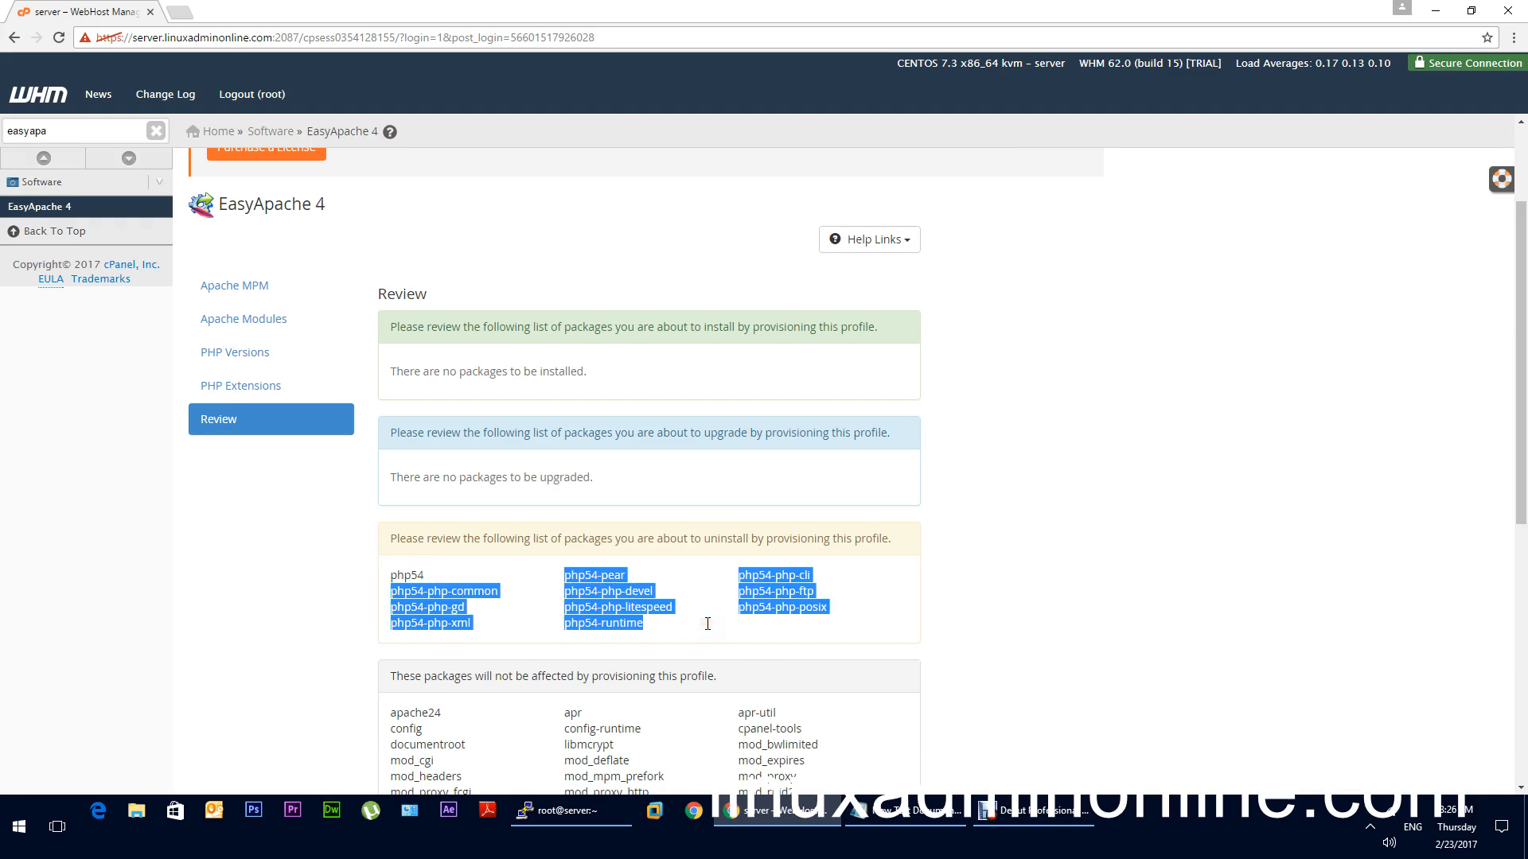
Step: Provision the profile to remove PHP 5.4 and its extensions, and close the completed provision log
drag(1522, 430, 1522, 687)
click(412, 765)
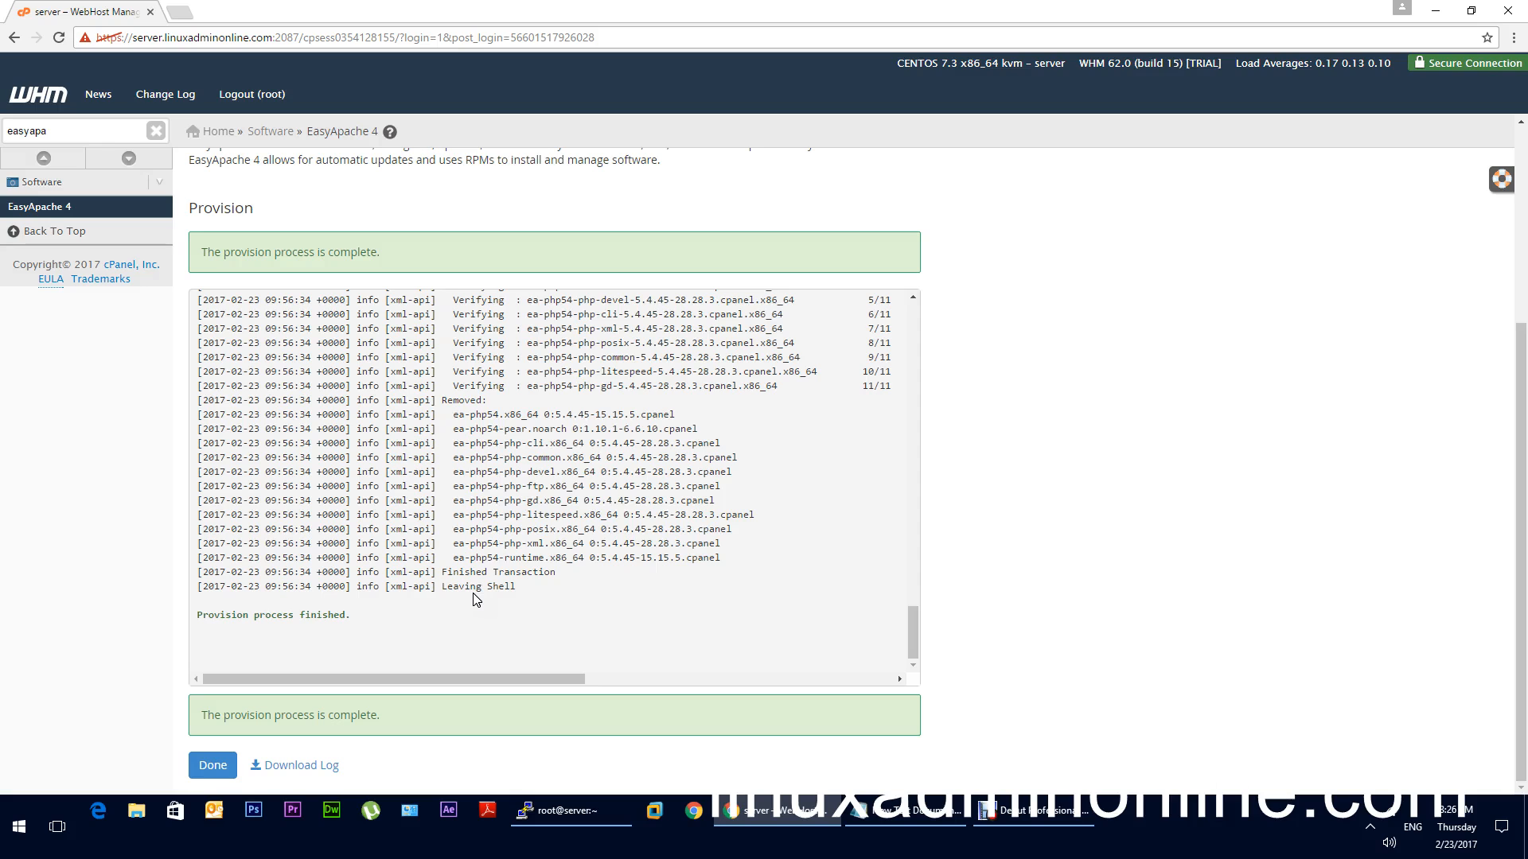
click(212, 765)
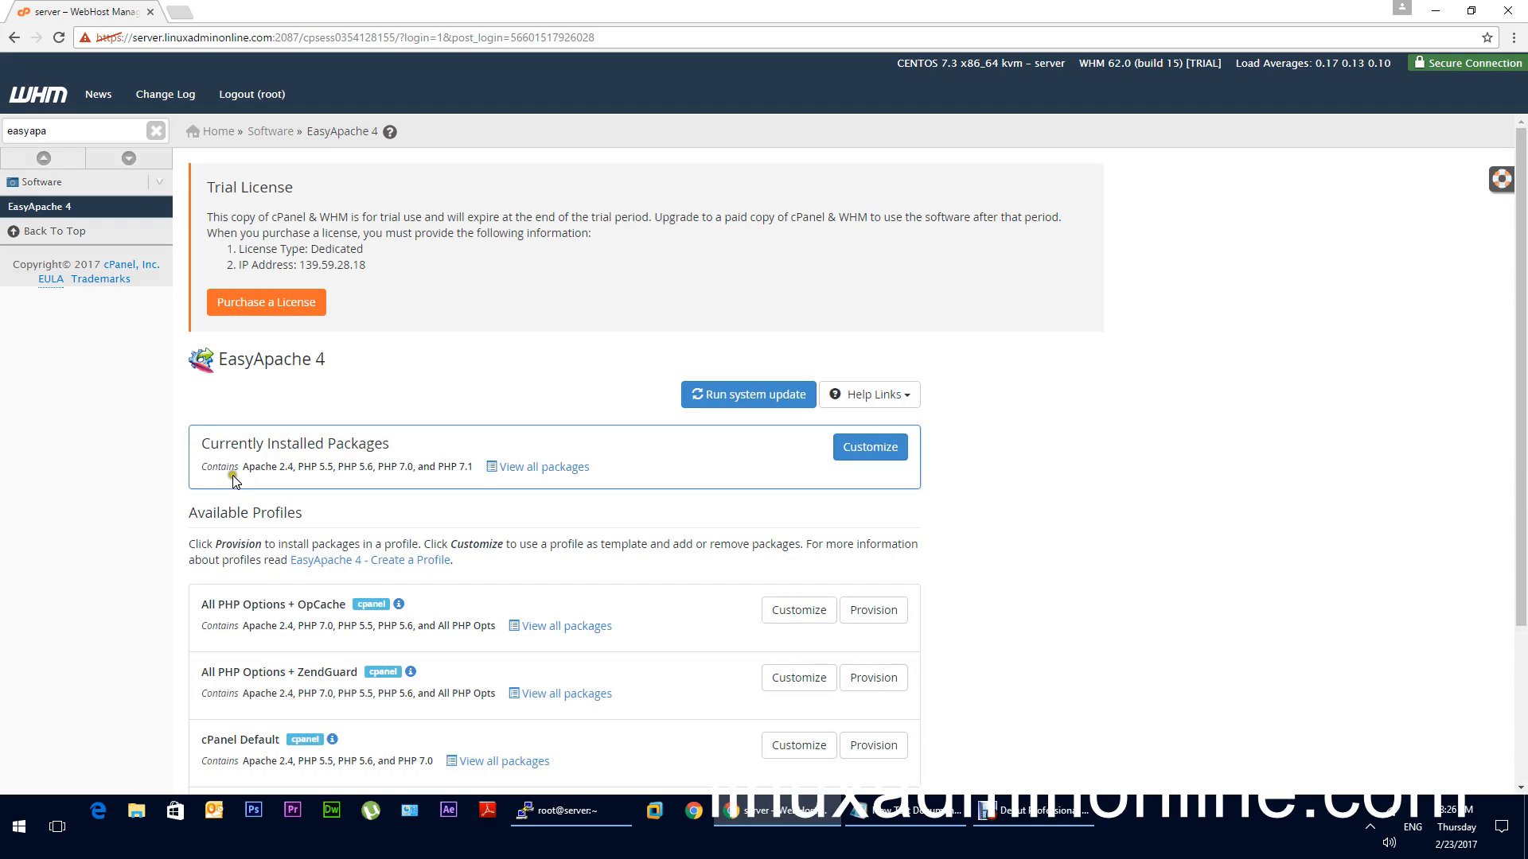
Step: Check which Apache and PHP versions the currently installed packages contain
drag(240, 468, 474, 463)
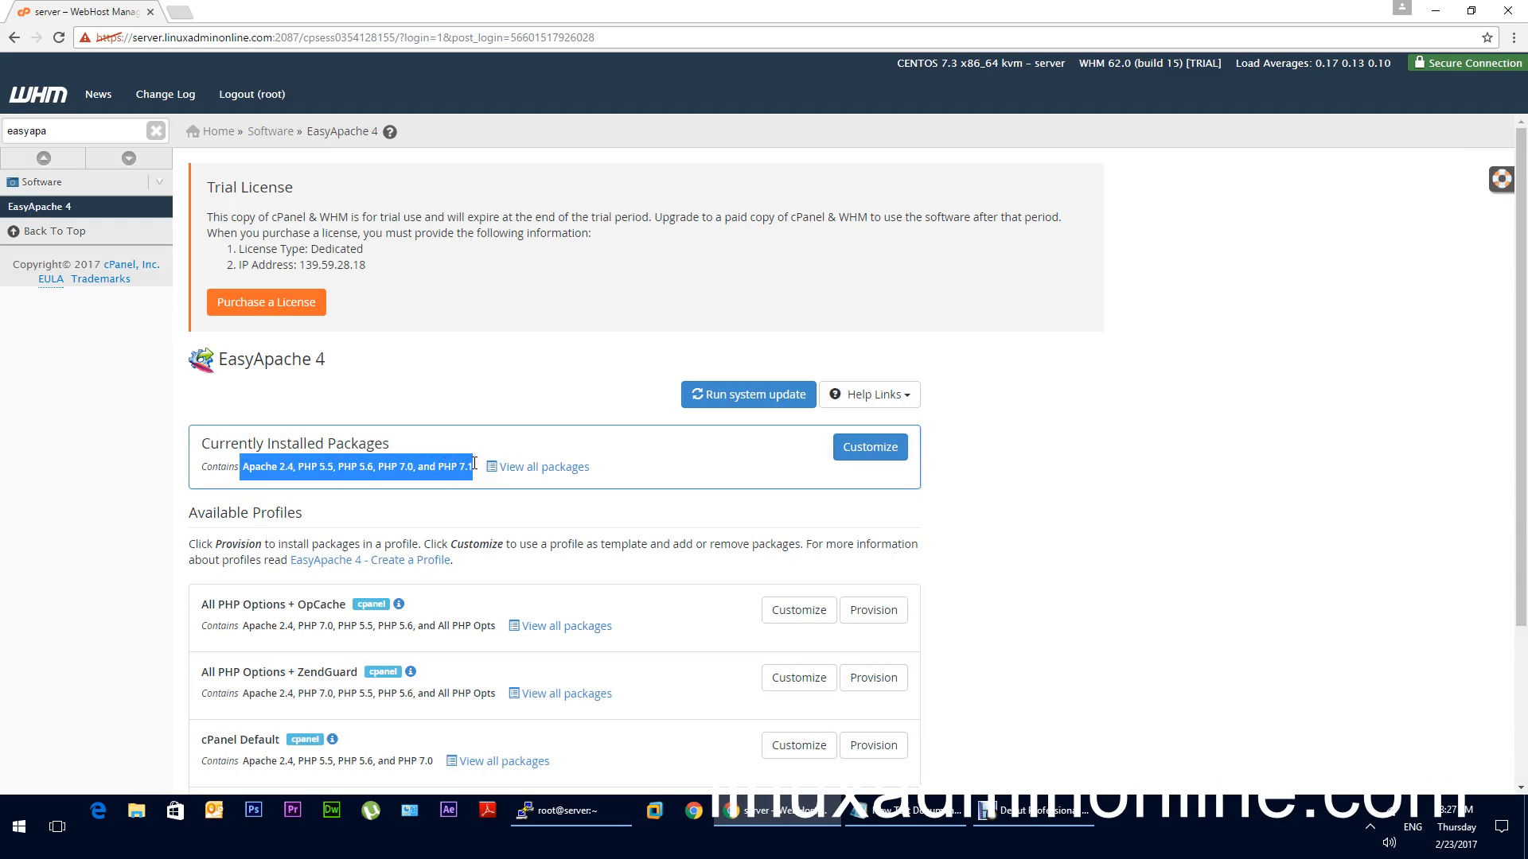
mouse_move(1524, 277)
mouse_down()
mouse_move(1525, 470)
mouse_move(1521, 289)
mouse_up()
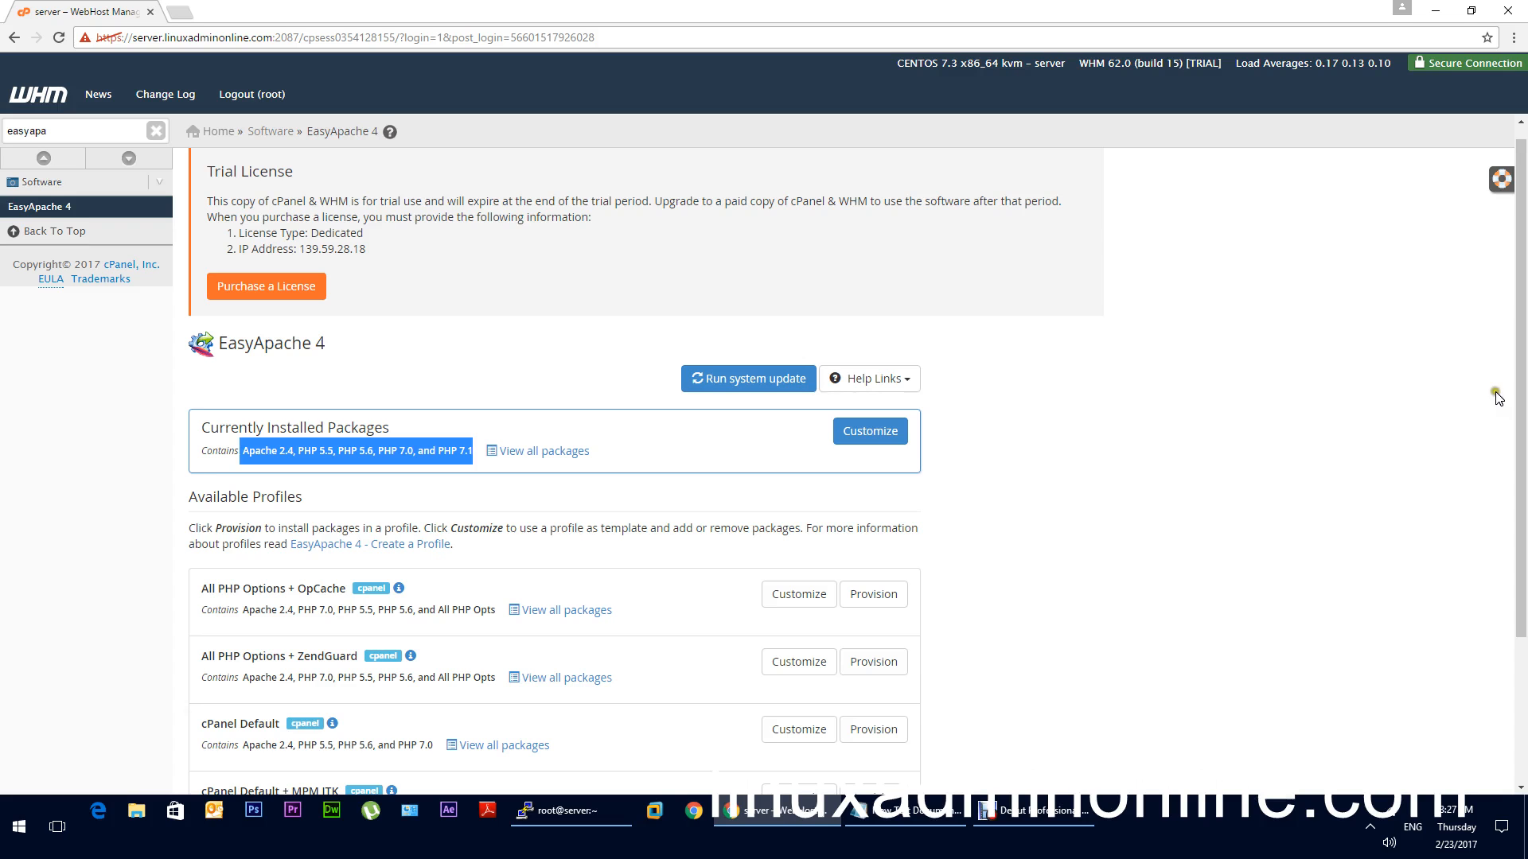
drag(1523, 430, 1525, 343)
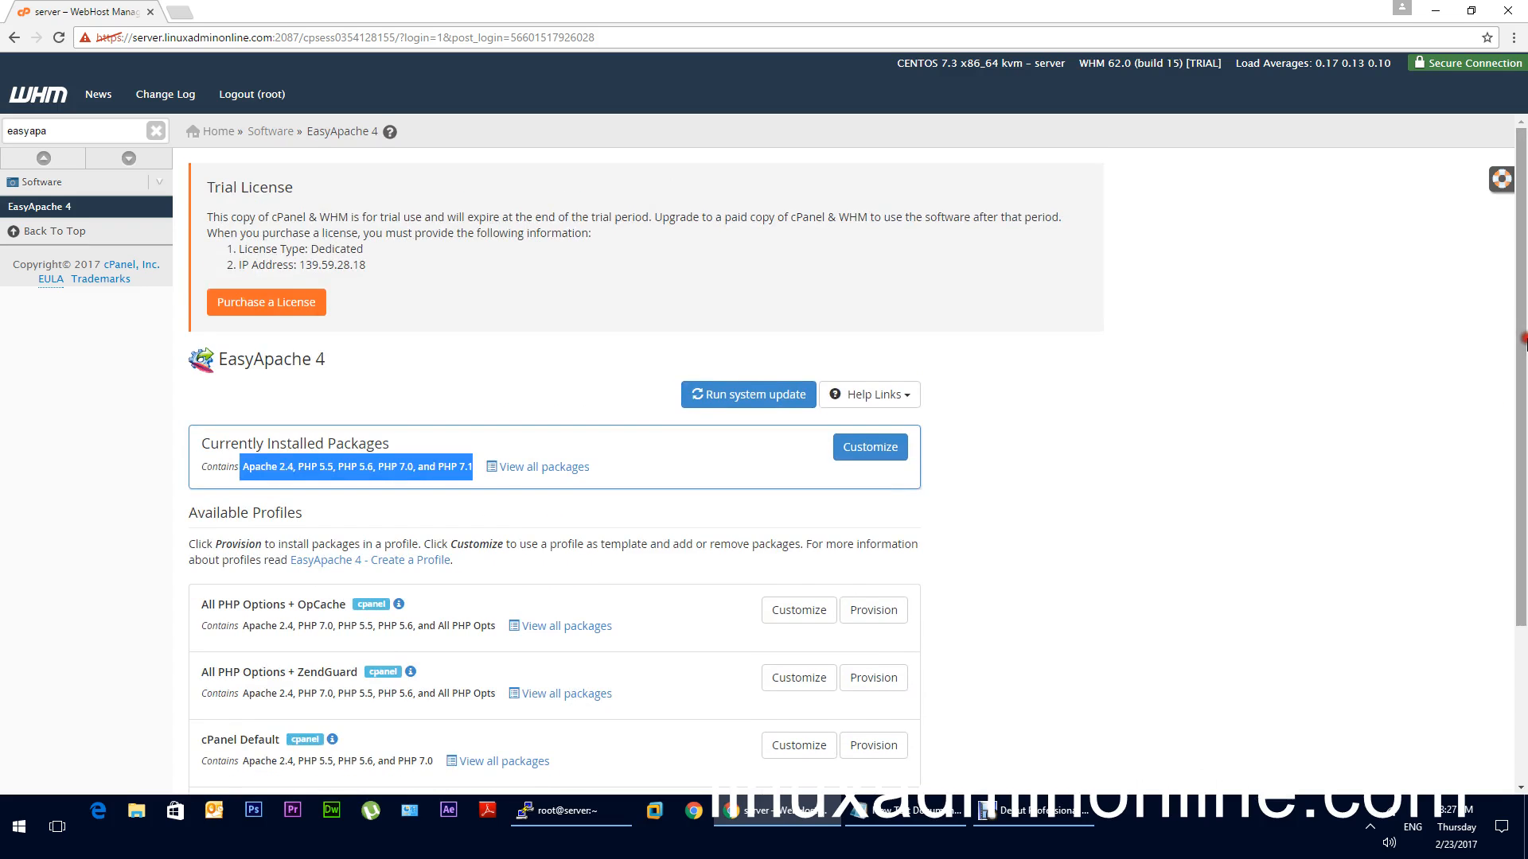